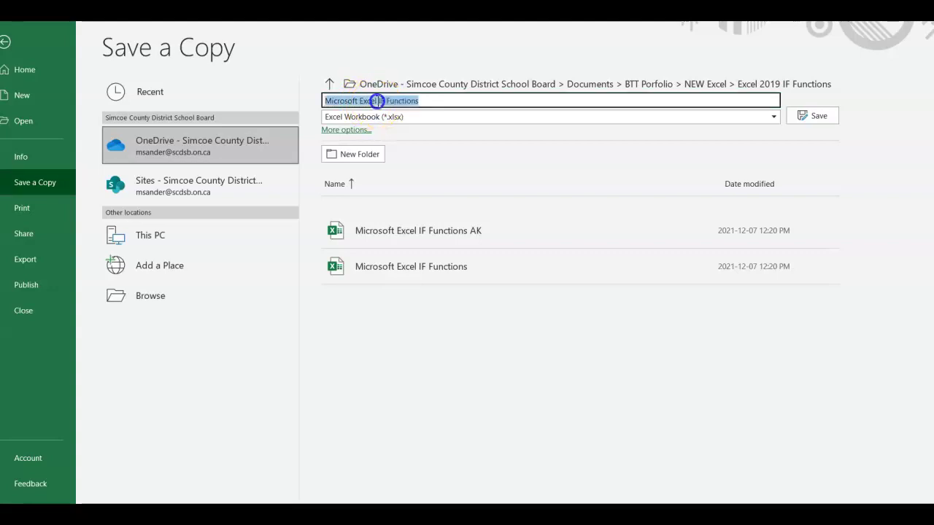
- Save a copy of the workbook, replacing "Microsoft Excel" in the file name with the student's first name before "IF Functions"
type("Melanie")
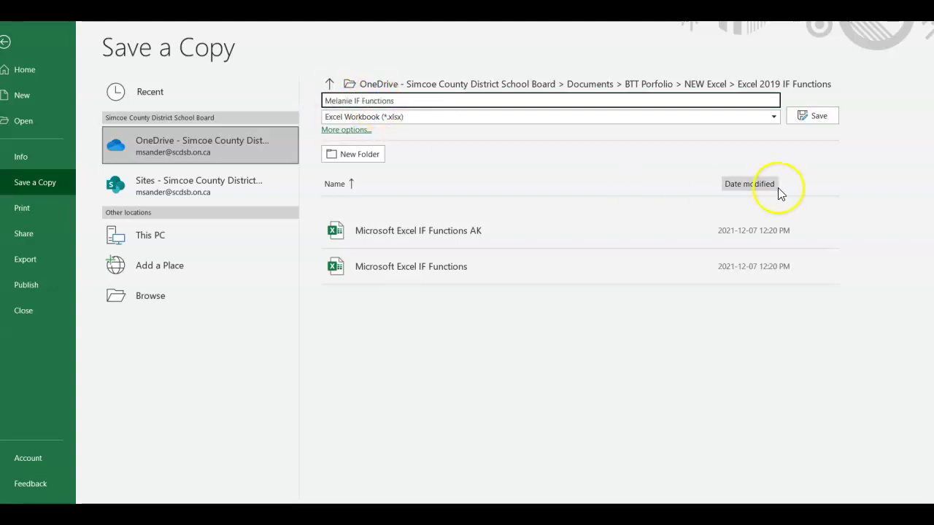
left_click(809, 115)
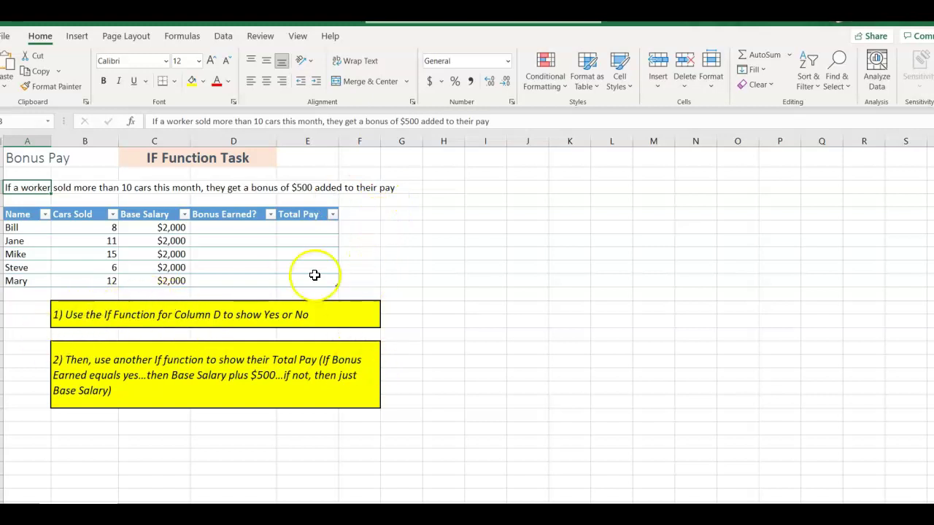
left_click(221, 228)
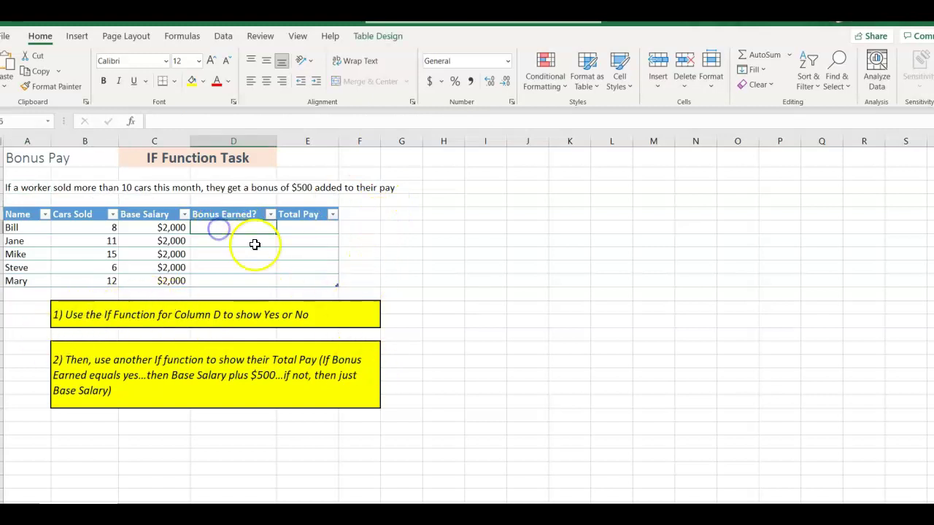
left_click(86, 234)
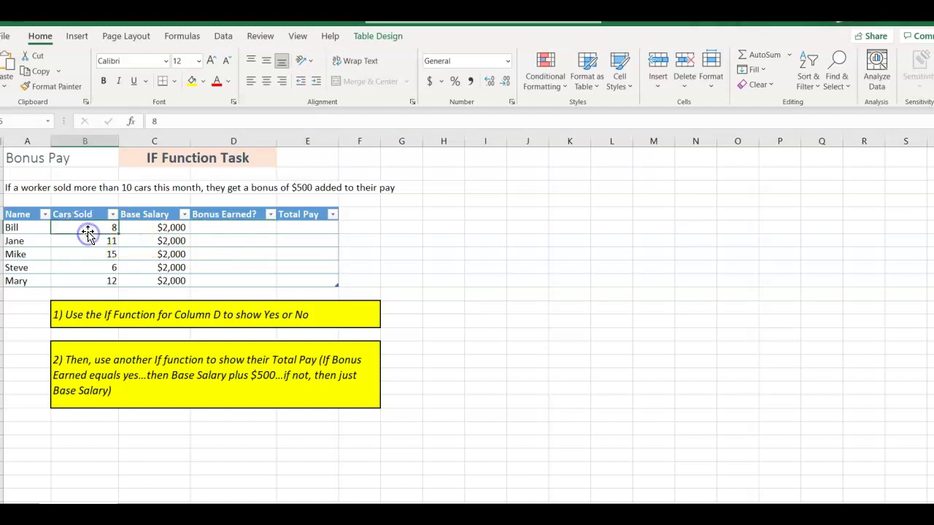
left_click(245, 226)
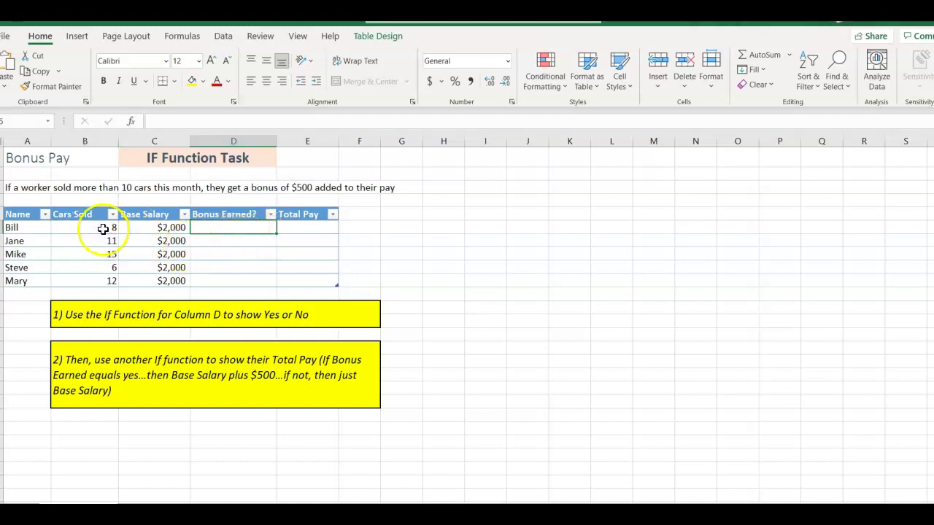
left_click(69, 229)
- Insert an IF function in the first Bonus Earned? cell and move its arguments dialog clear of the table
left_click(214, 229)
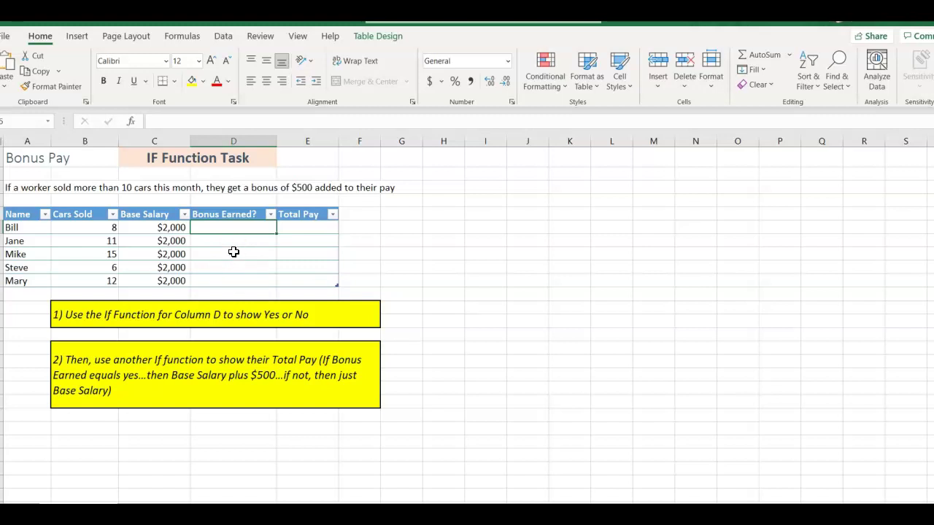
left_click(179, 37)
left_click(10, 62)
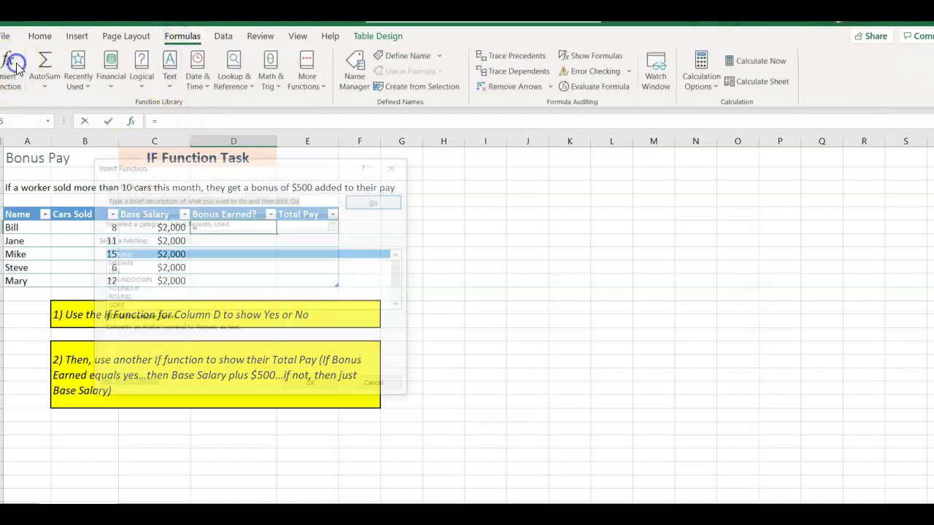
type("if")
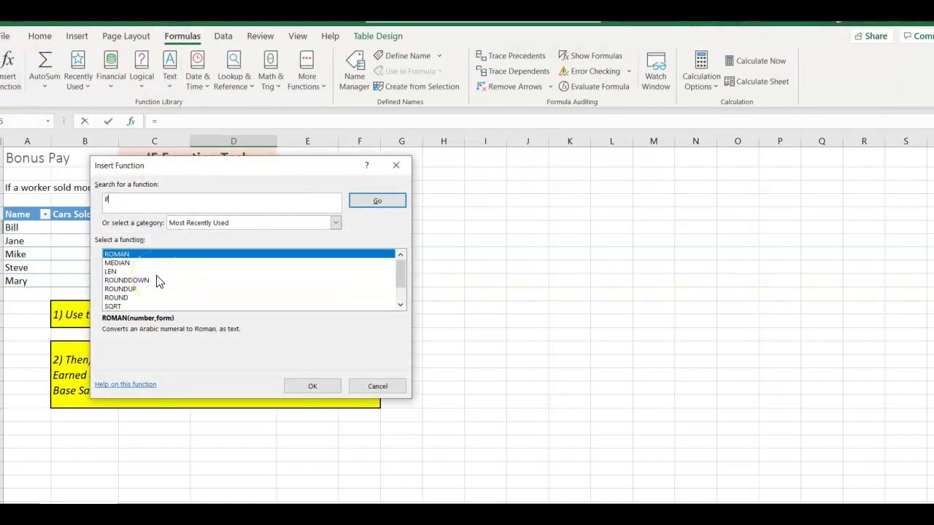
key("Return")
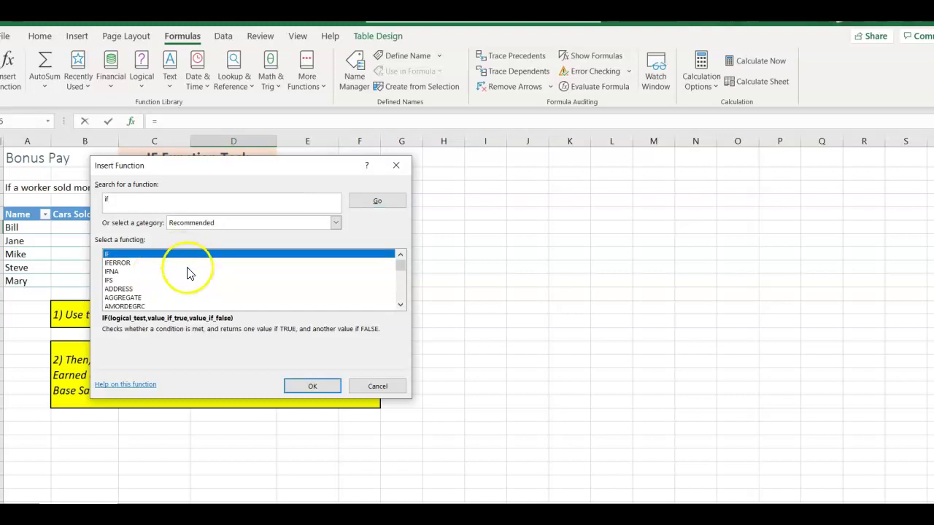
left_click(305, 391)
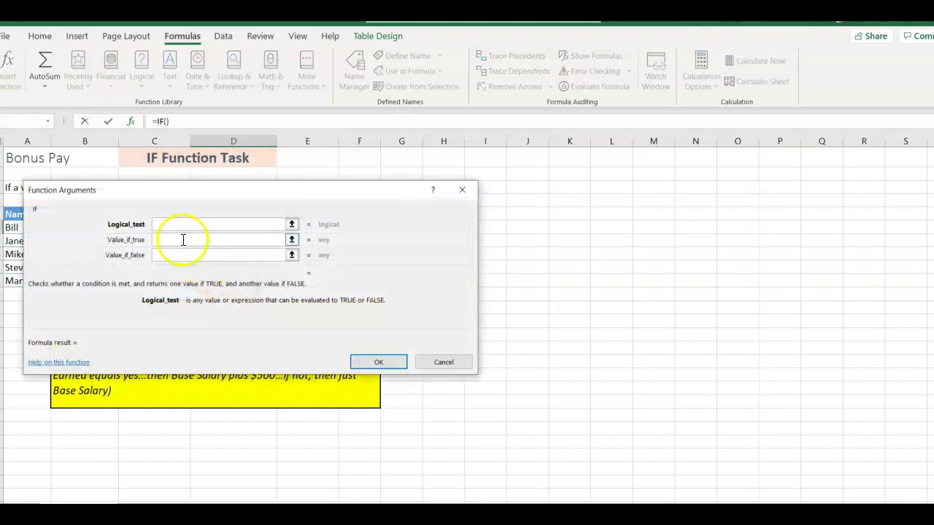
left_click_drag(227, 192, 468, 170)
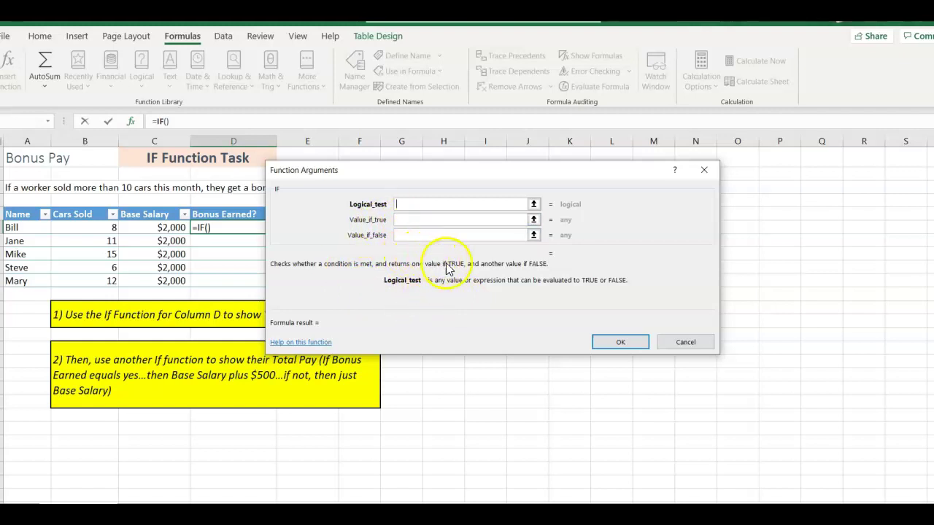
- Set the IF function's value if true to "Yes" and its value if false to "No"
left_click(411, 220)
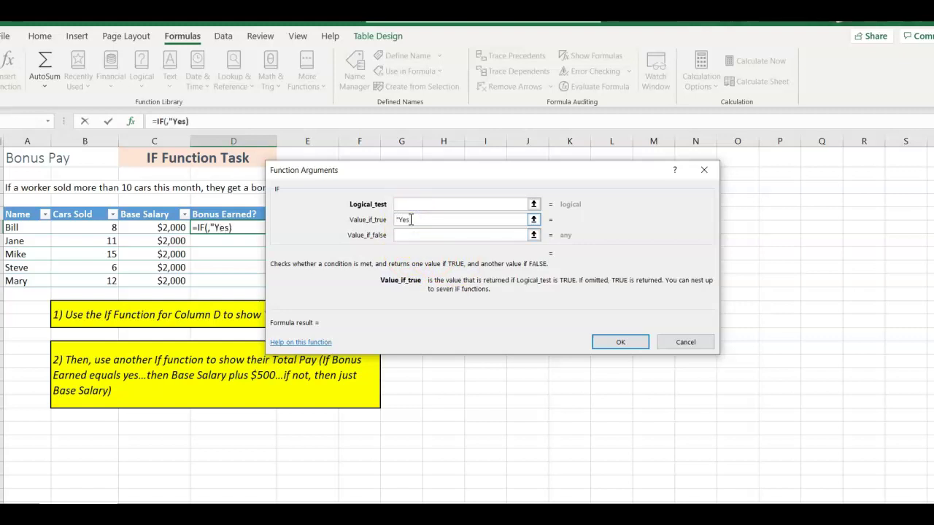
left_click(406, 235)
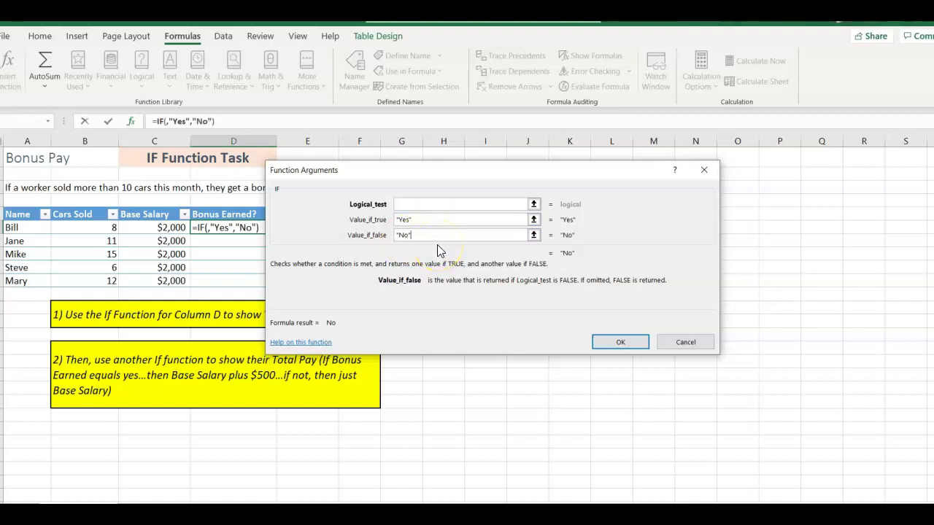
left_click(410, 204)
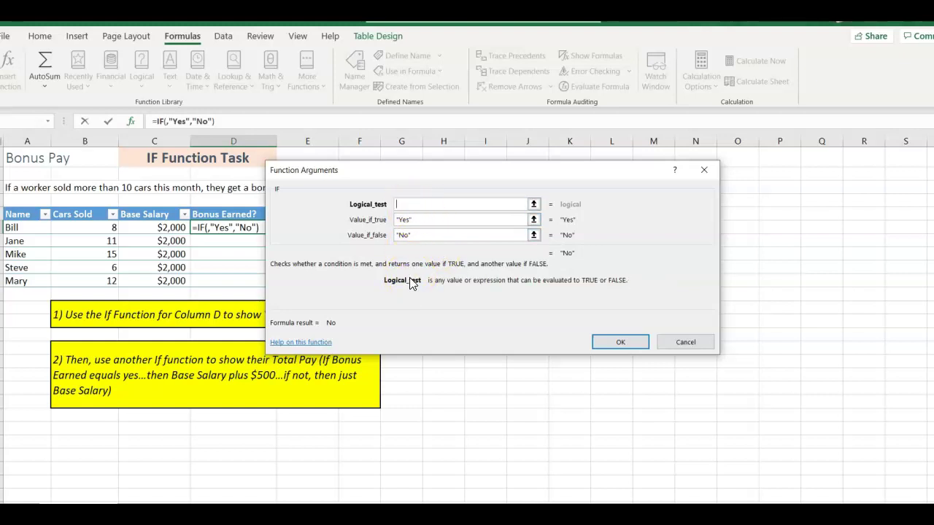
left_click(436, 237)
left_click(422, 325)
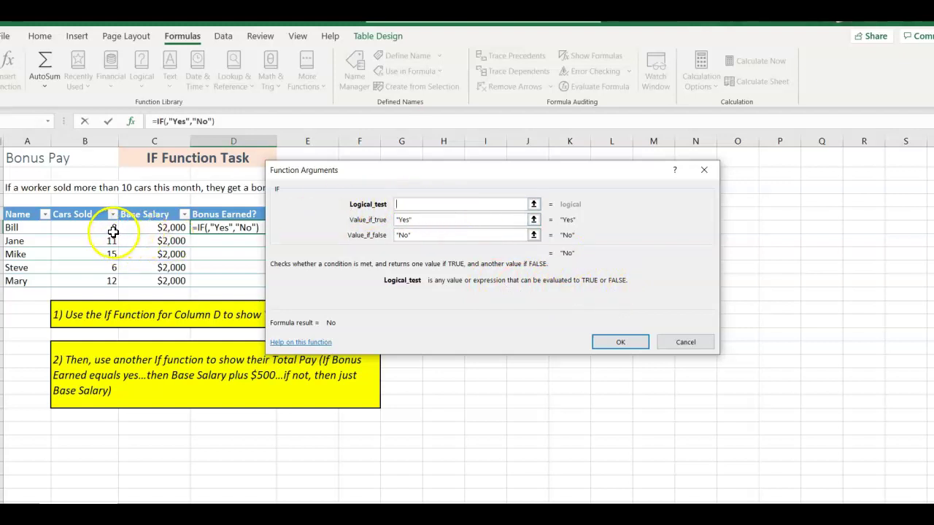
- Try to set the logical test to the whole Cars Sold column, entered as [Cars Sold],>10
left_click_drag(113, 232, 104, 275)
left_click_drag(113, 231, 97, 282)
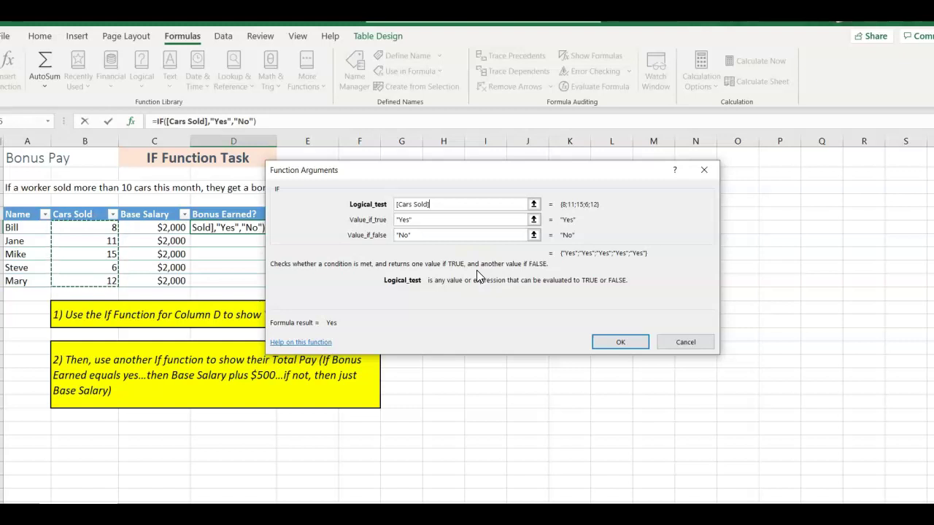
type(",")
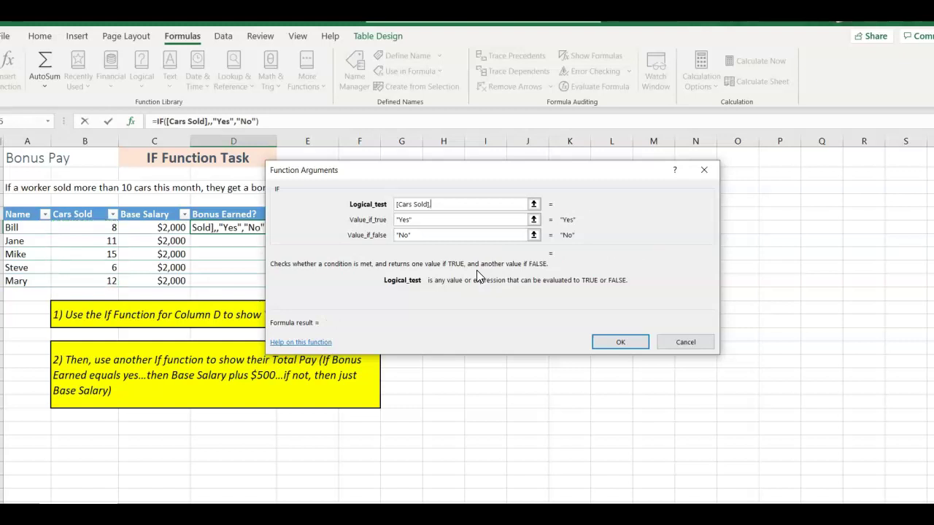
type(">")
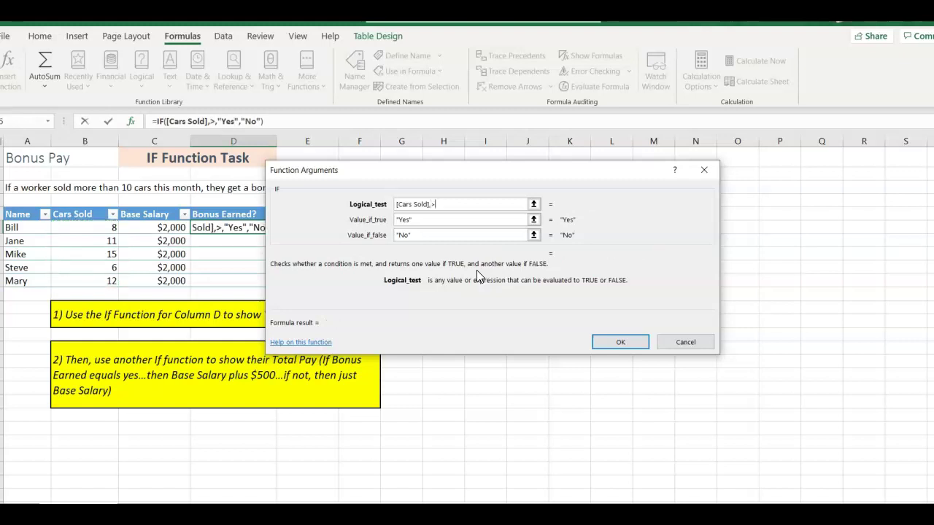
type("10")
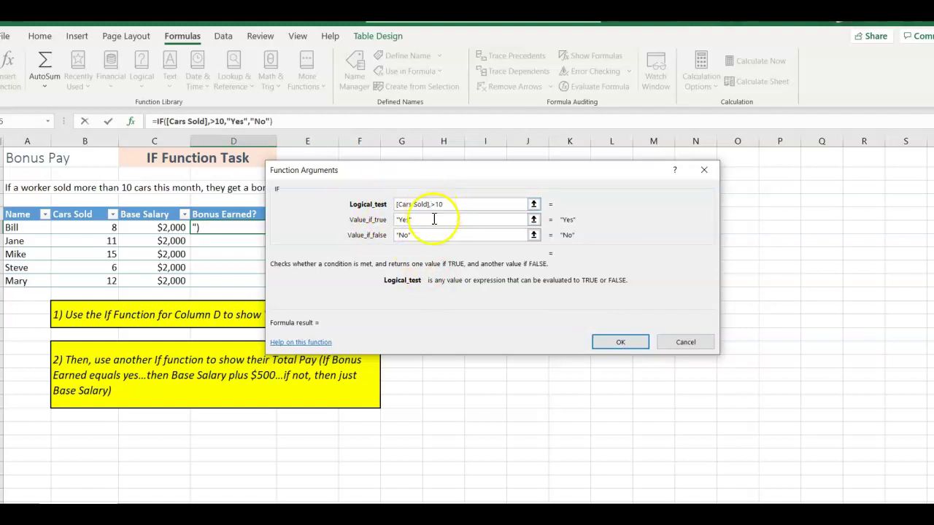
- Try to apply the formula, removing the extra comma so it reads =IF([Cars Sold]>10,"Yes","No")
left_click(613, 342)
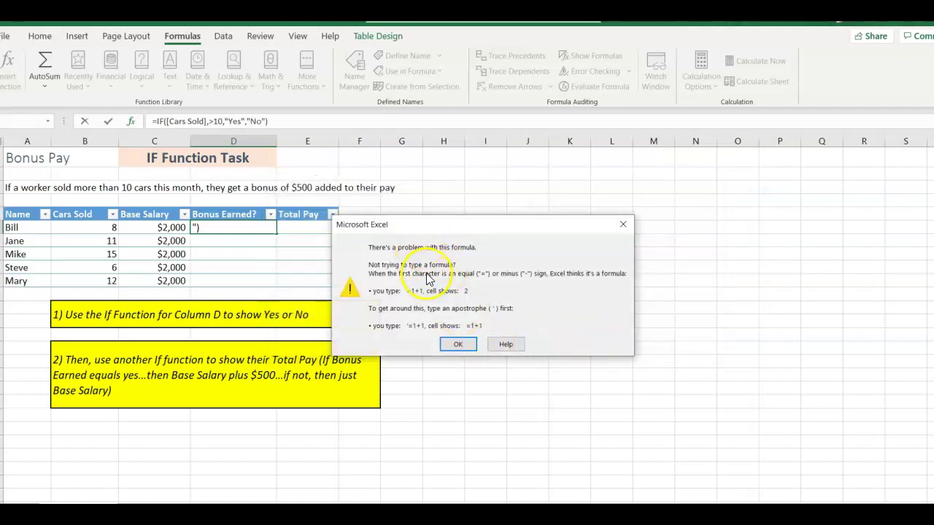
left_click(455, 346)
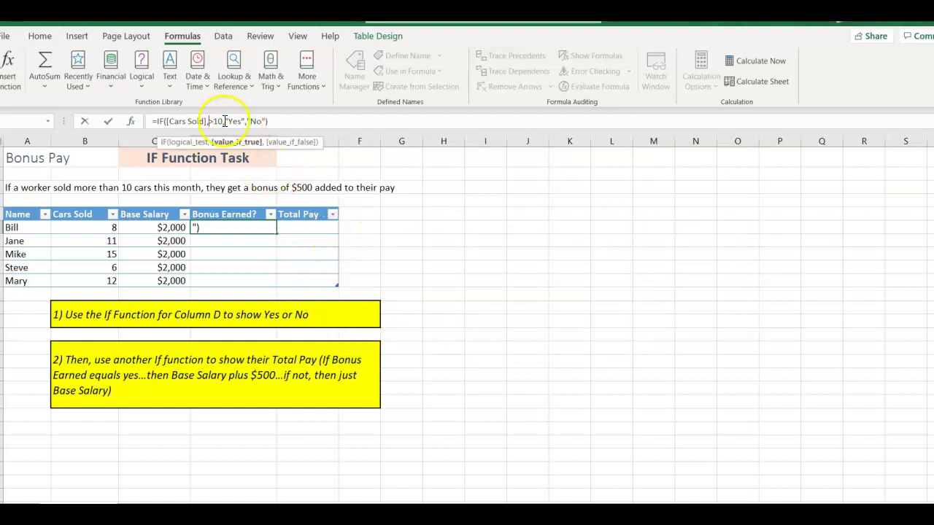
key("BackSpace")
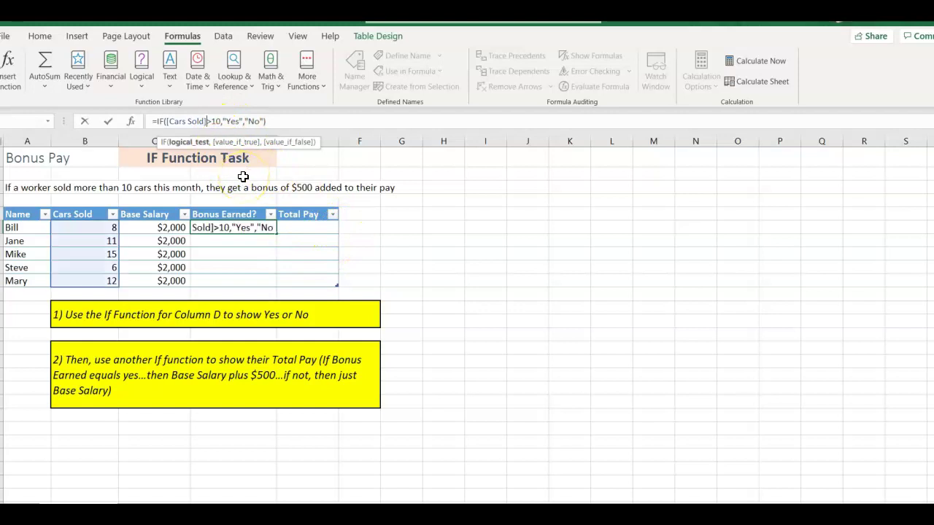
key("Return")
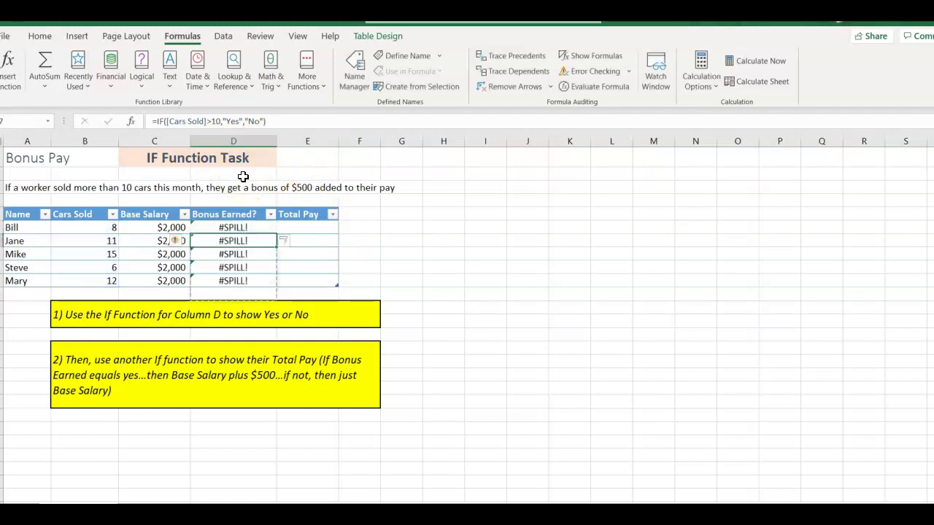
- Check the error options on the first Bonus Earned? cell and clear the formulas from the whole column
left_click(246, 227)
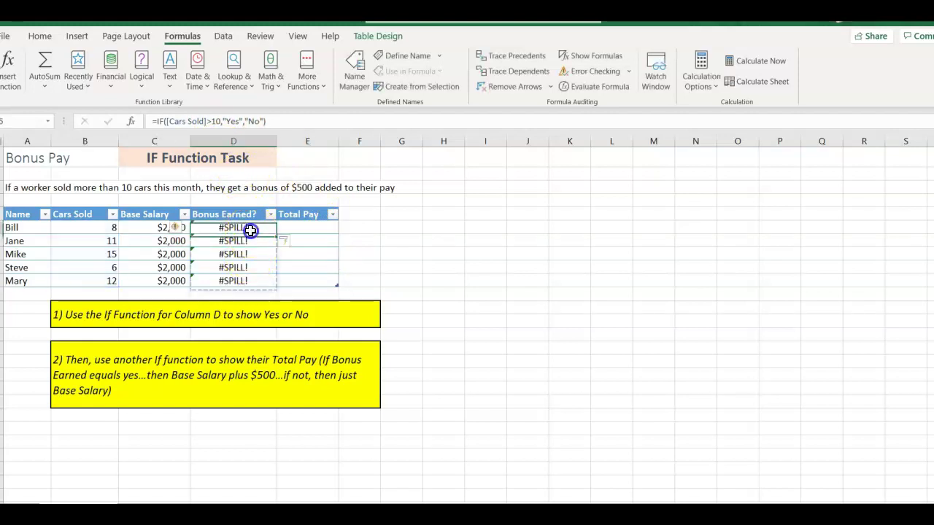
left_click(178, 228)
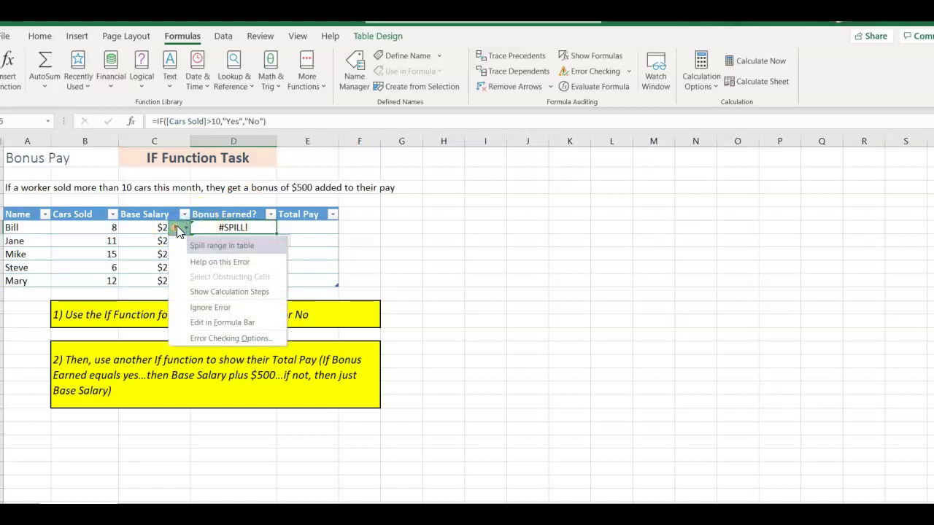
left_click(251, 228)
key("Delete")
key("Down")
key("Delete")
key("Down")
key("Delete")
key("Down")
key("Delete")
key("Down")
key("Delete")
key("Down")
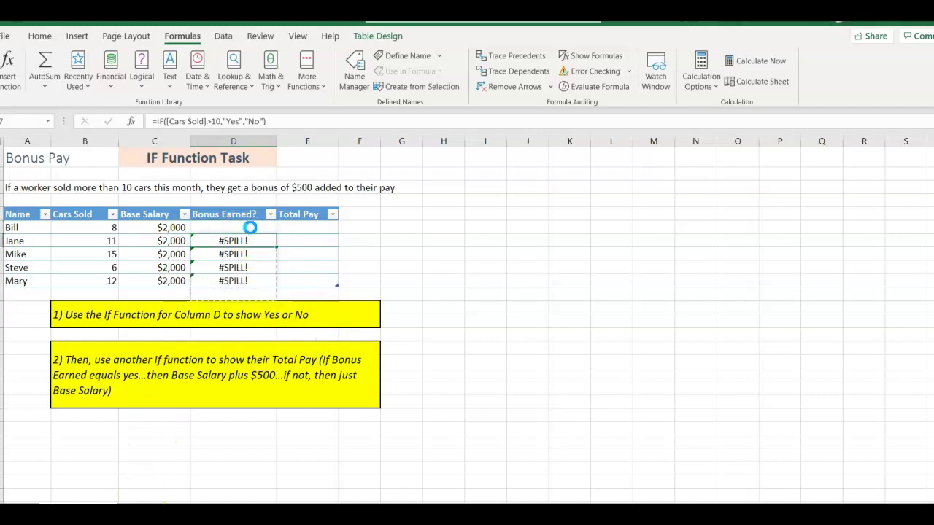
- Insert an IF function in the first Bonus Earned? cell with the logical test [@[Cars Sold]]>10
left_click(251, 228)
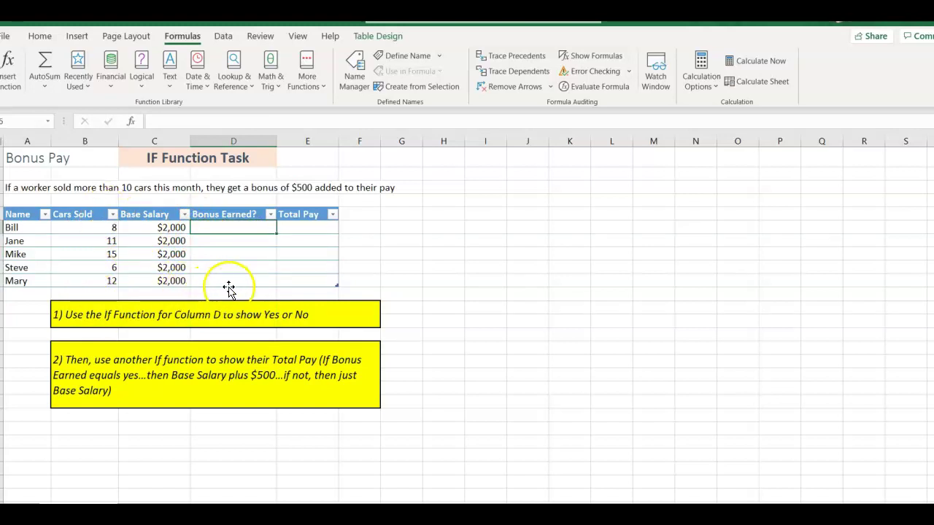
left_click(7, 65)
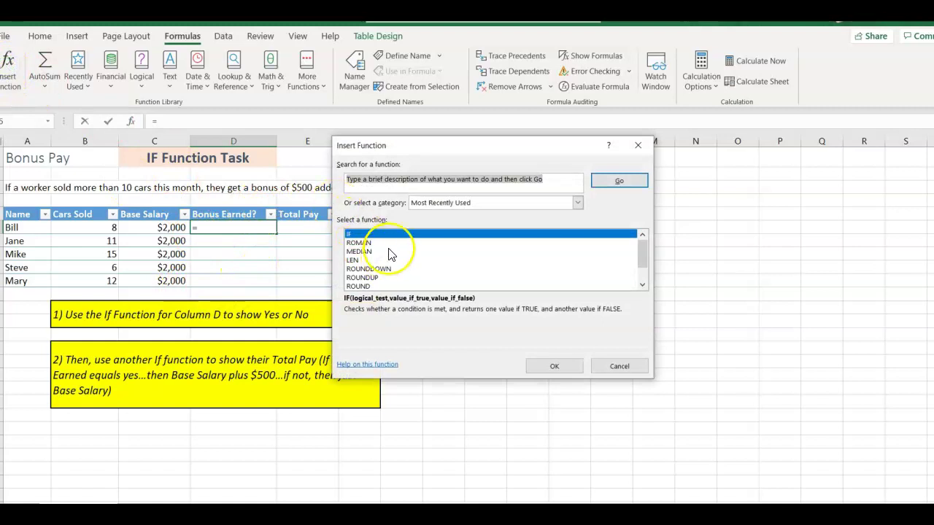
left_click(549, 367)
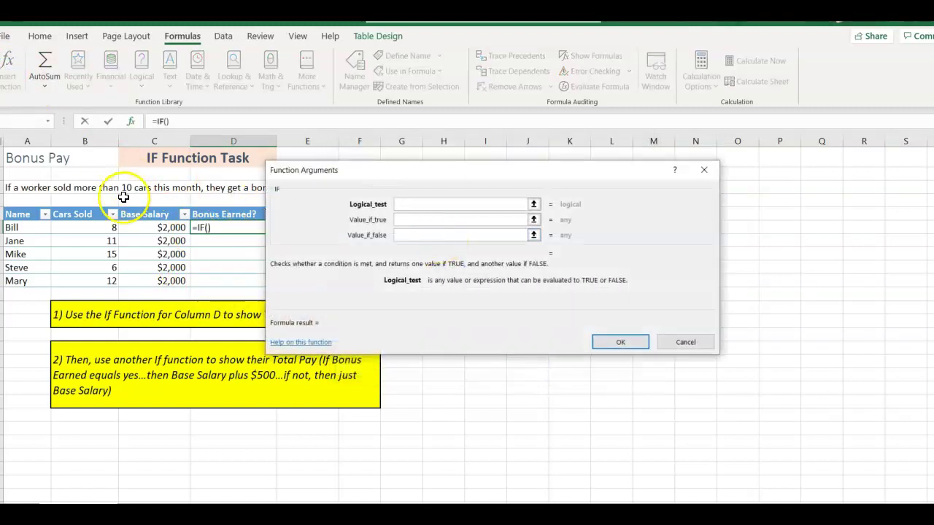
left_click(107, 227)
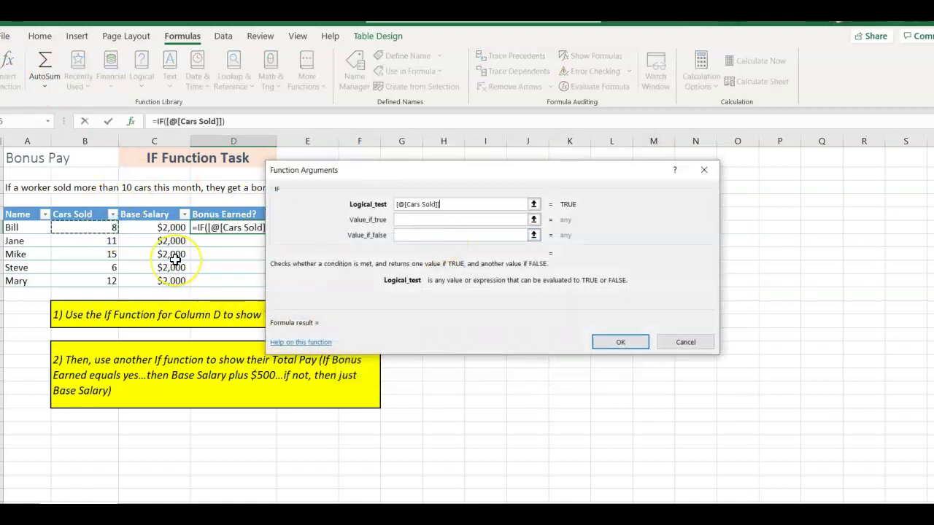
type(">10")
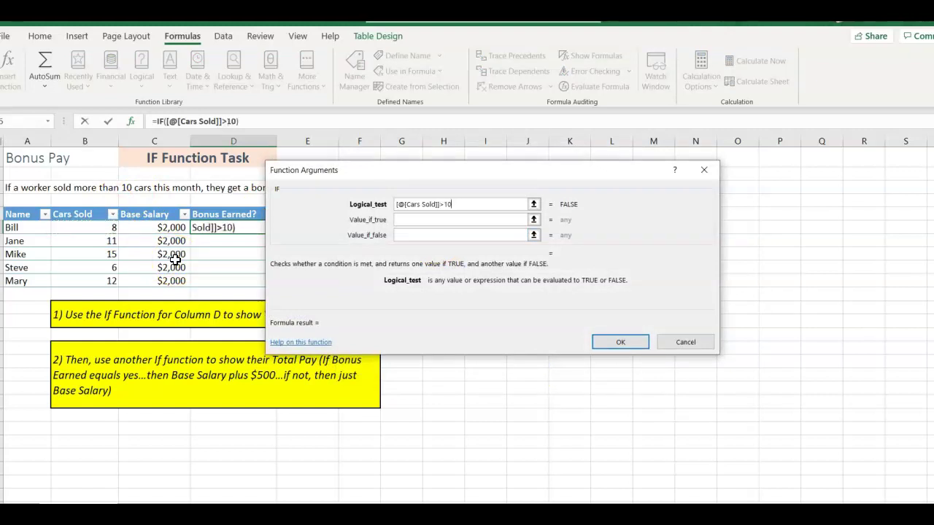
- Make the IF function return "Yes" when true and "No" when false, and apply it to the Bonus Earned? column
left_click(418, 222)
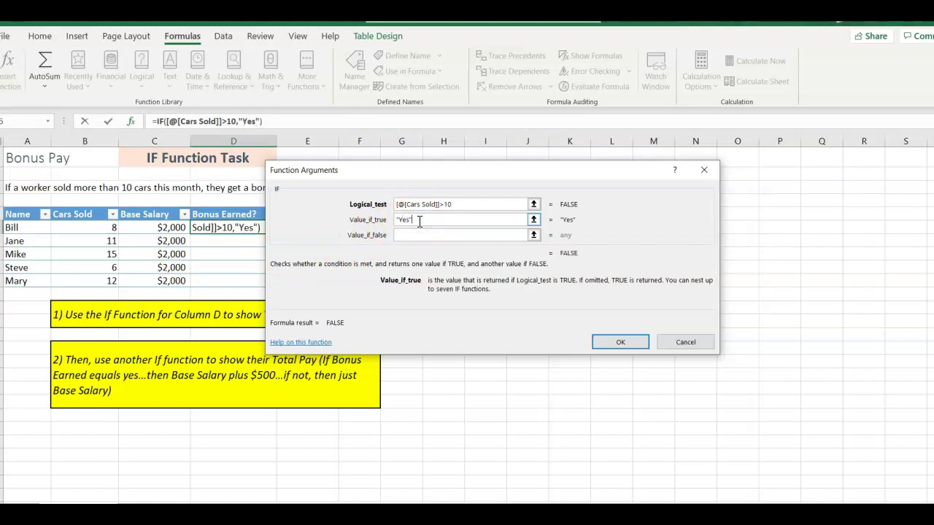
left_click(420, 235)
type("\"No")
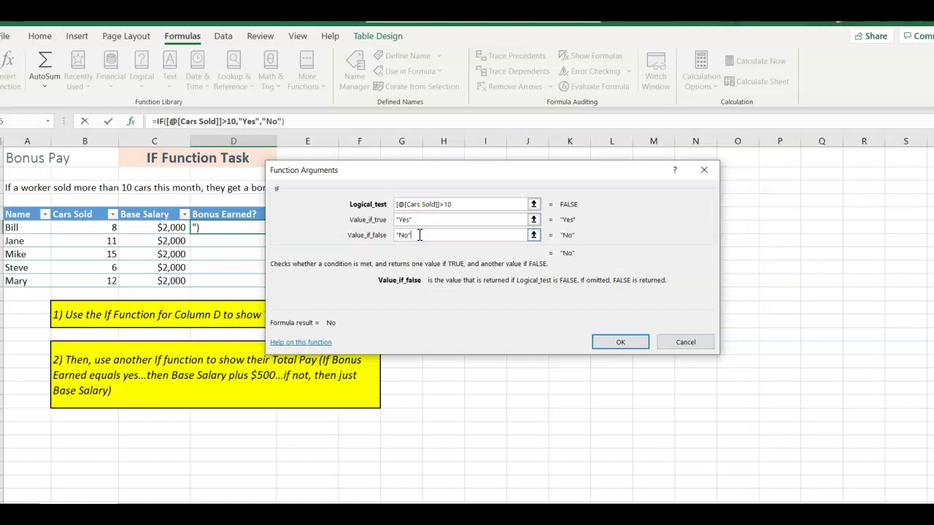
left_click(613, 342)
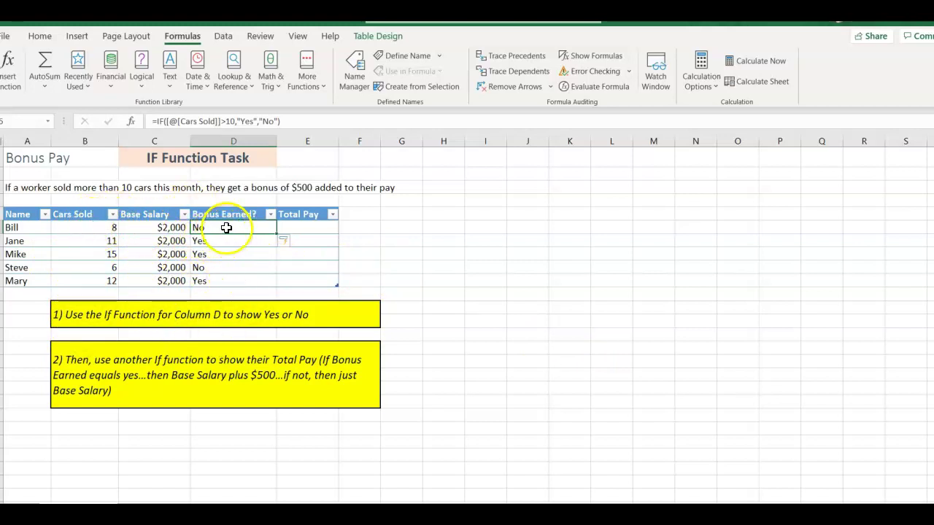
left_click(303, 229)
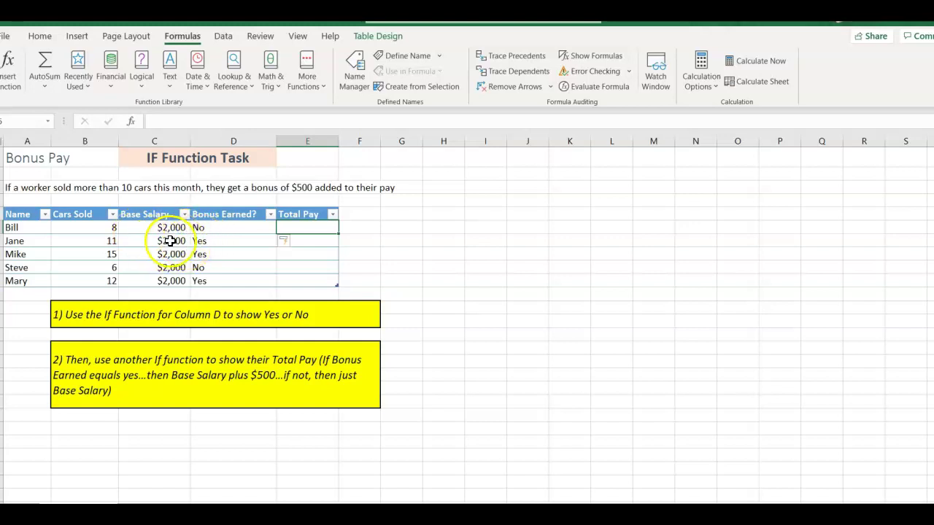
left_click(9, 70)
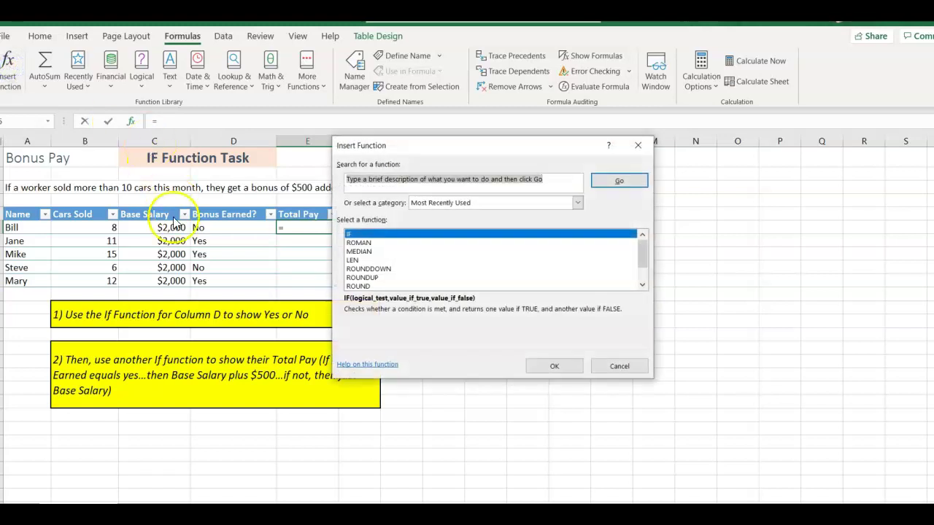
left_click(550, 363)
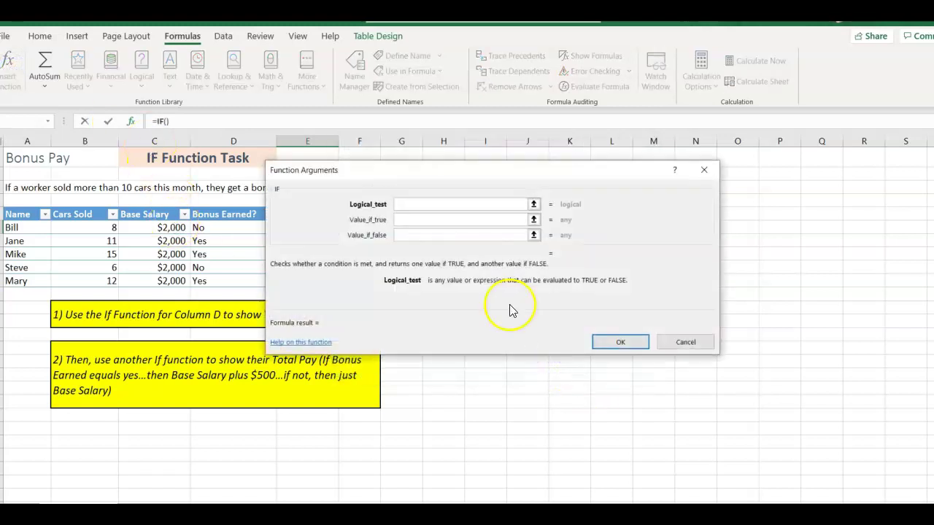
left_click_drag(462, 170, 564, 171)
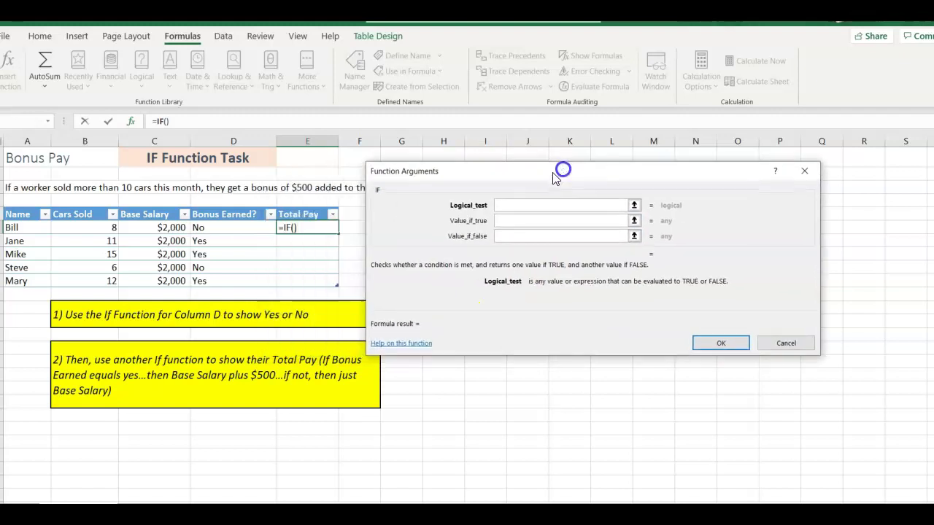
left_click(210, 230)
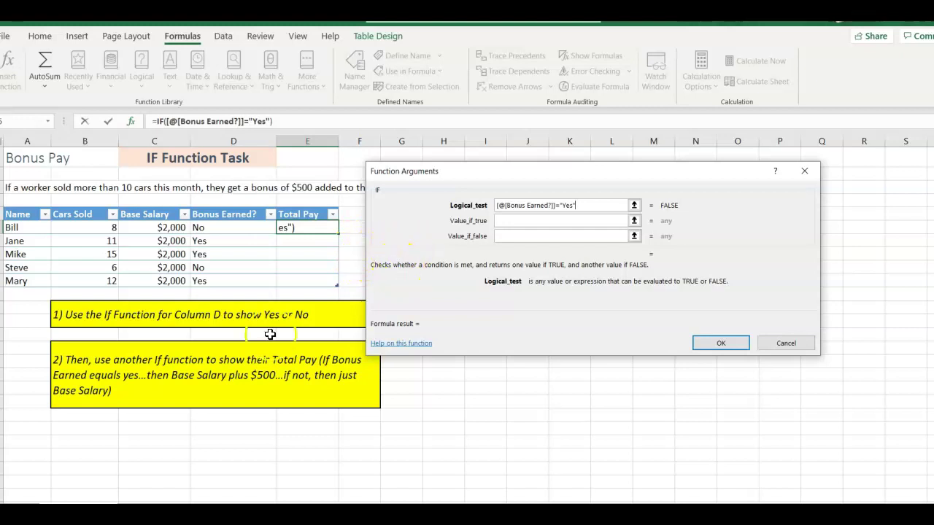
key("Escape")
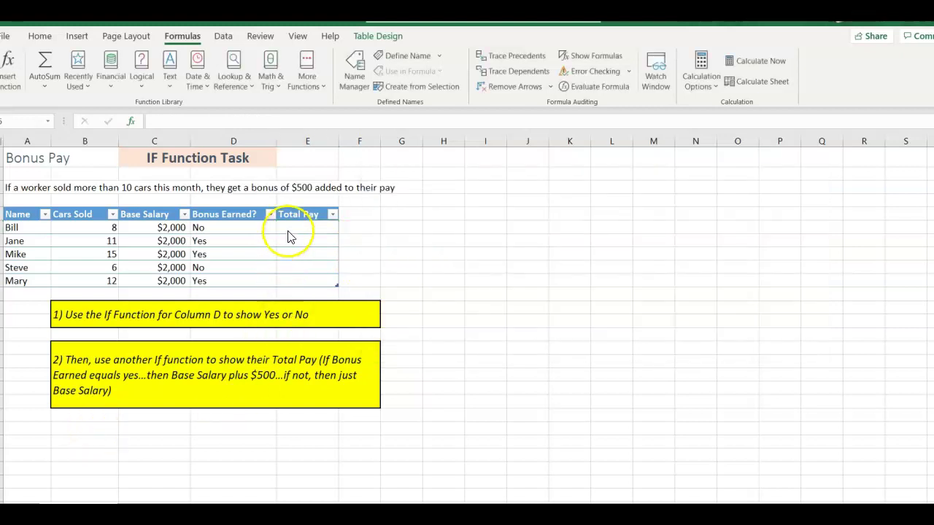
- Insert an IF function in the first Total Pay cell with the logical test [@[Bonus Earned?]]="Yes"
left_click(9, 65)
left_click(654, 367)
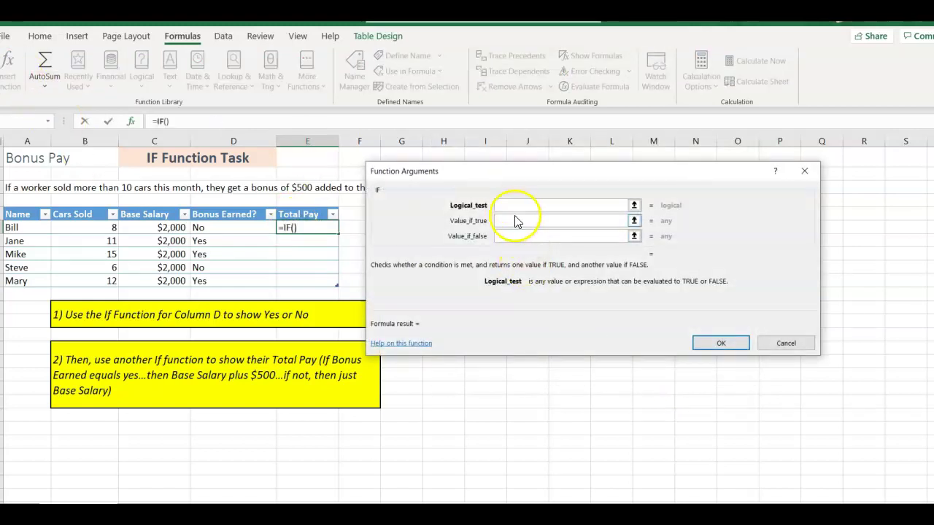
left_click(242, 230)
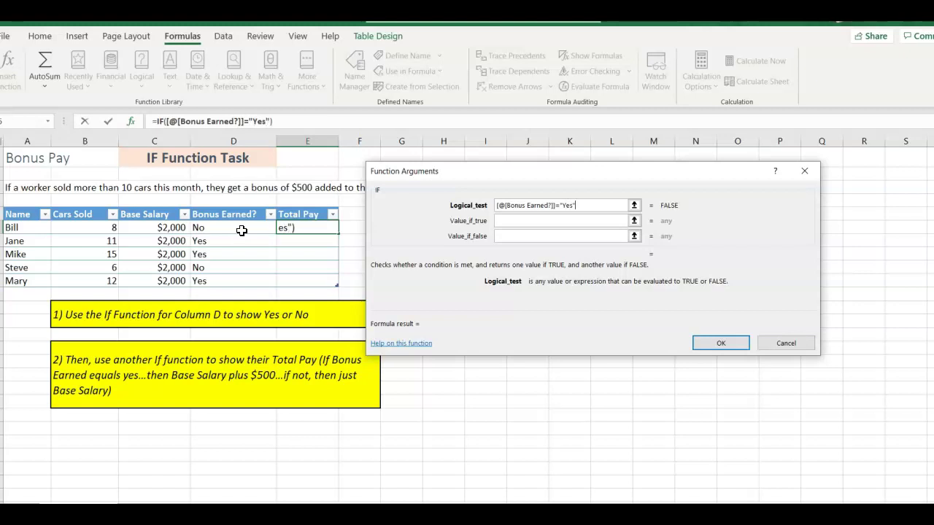
- Make the IF function return [@[Base Salary]]+500 when true and [@[Base Salary]] when false, and apply it to the Total Pay column
left_click(514, 220)
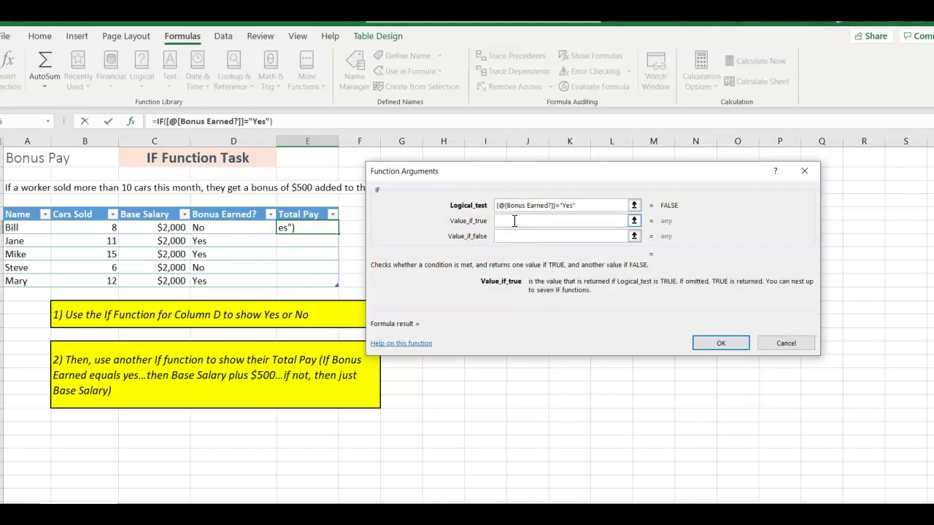
left_click(182, 228)
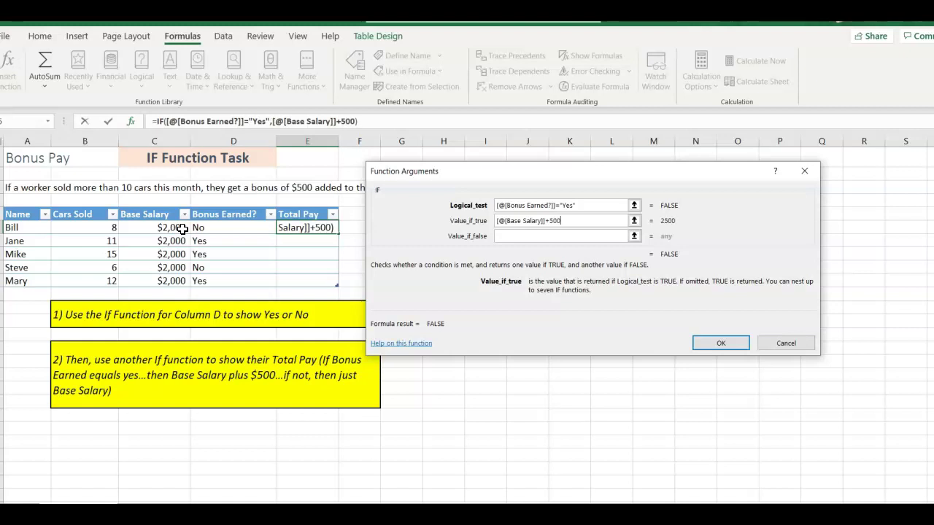
left_click(511, 237)
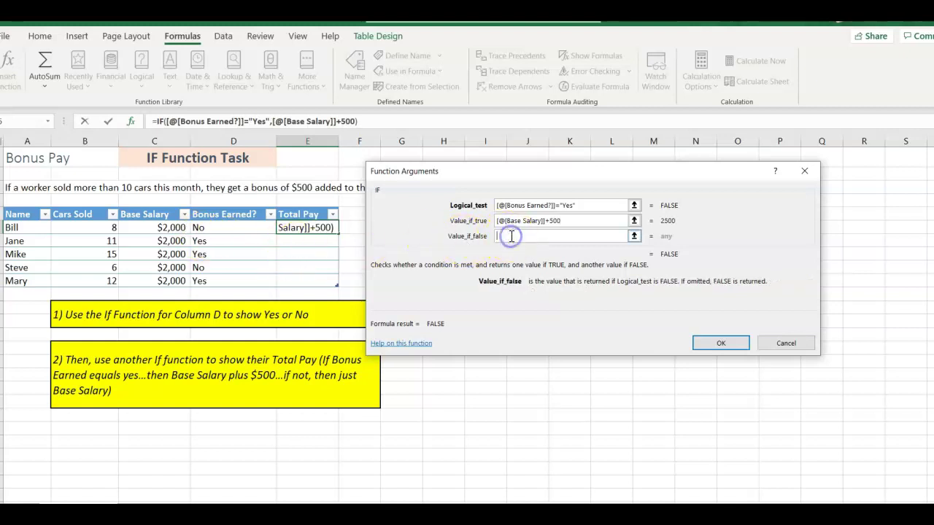
left_click(149, 230)
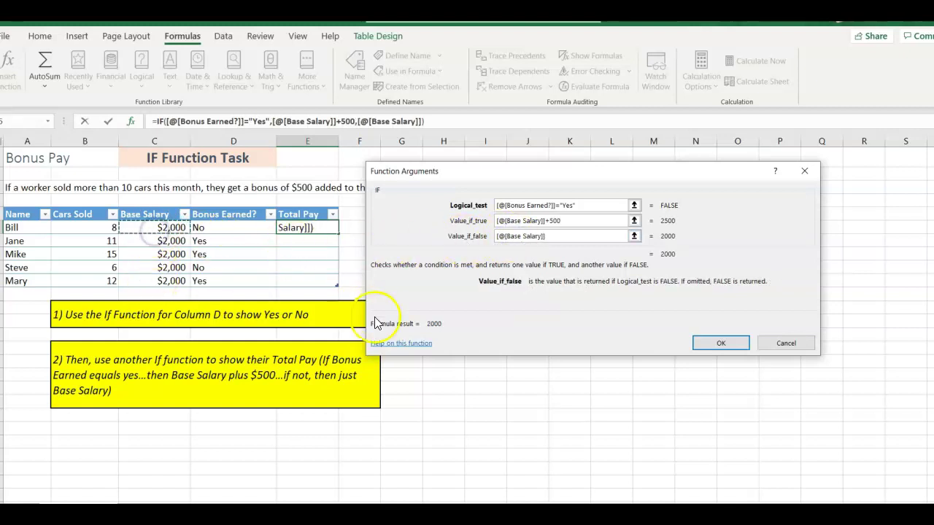
left_click(721, 345)
left_click(721, 337)
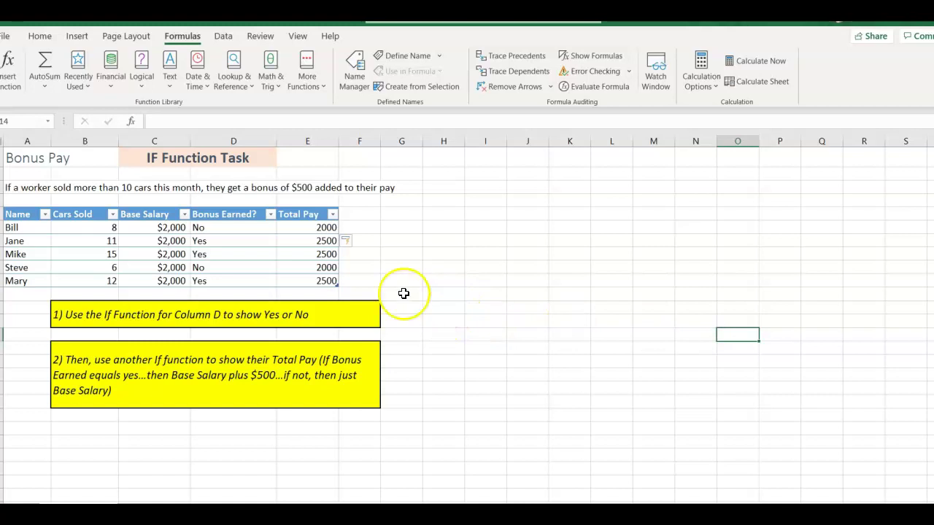
- Check the formulas down the Total Pay column and clear them from every row
left_click(355, 225)
key("Left")
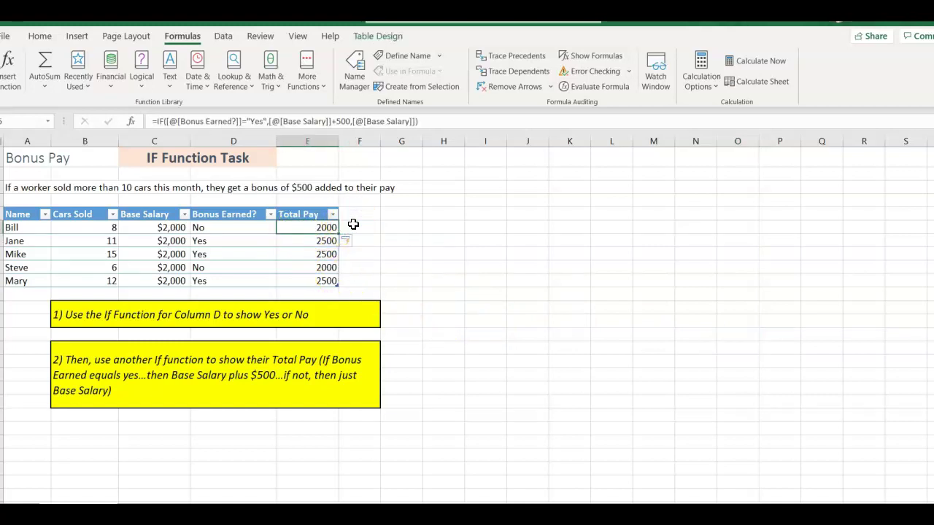
key("Down")
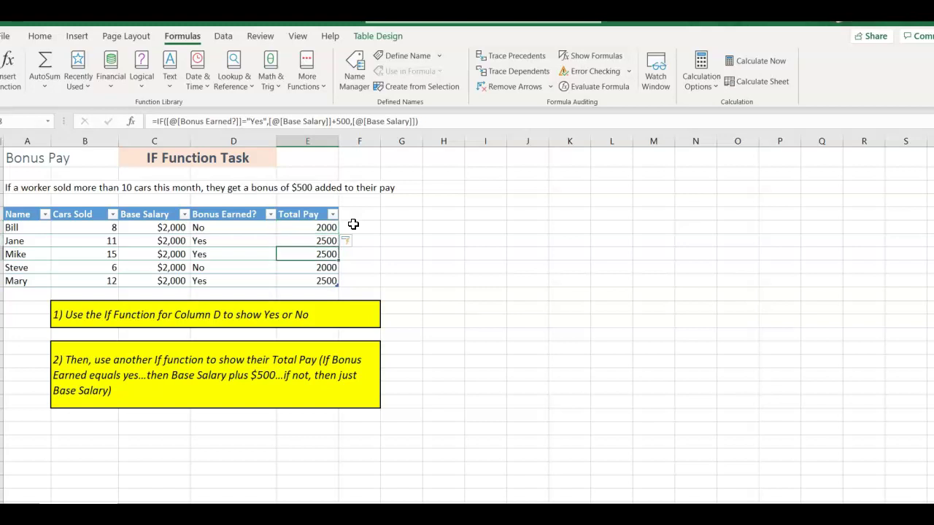
key("Down")
key("Down")
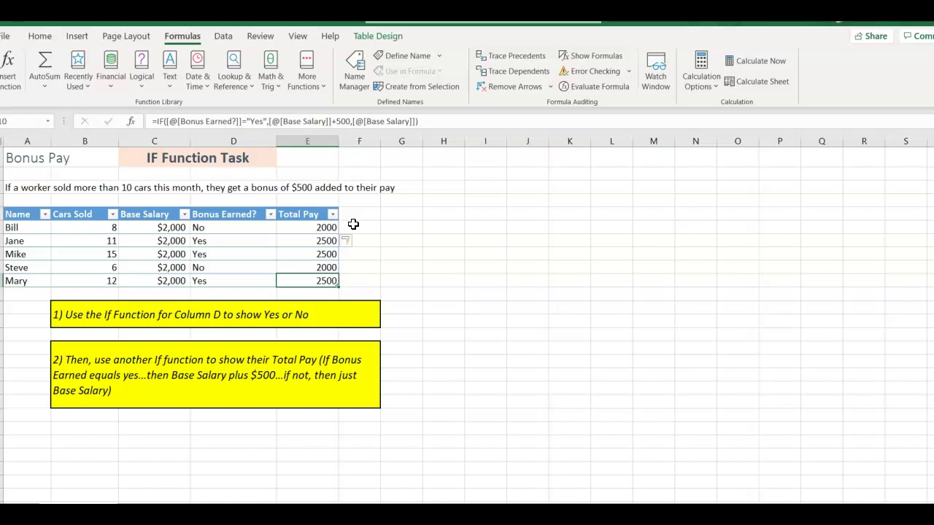
key("Delete")
key("Up")
key("Delete")
key("Up")
key("Delete")
key("Up")
key("Delete")
key("Up")
key("Delete")
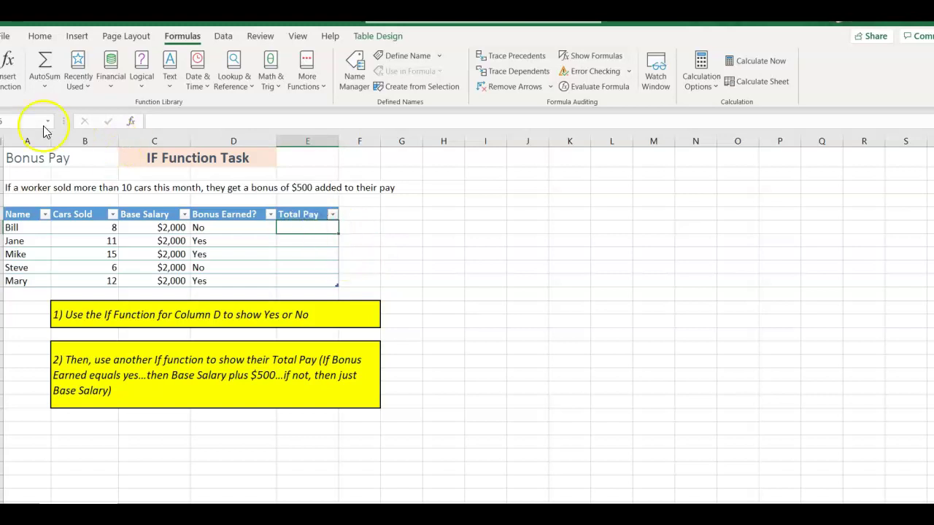
- Insert an IF function in the first Total Pay cell that tests whether [@[Bonus Earned?]]="Yes"
left_click(10, 67)
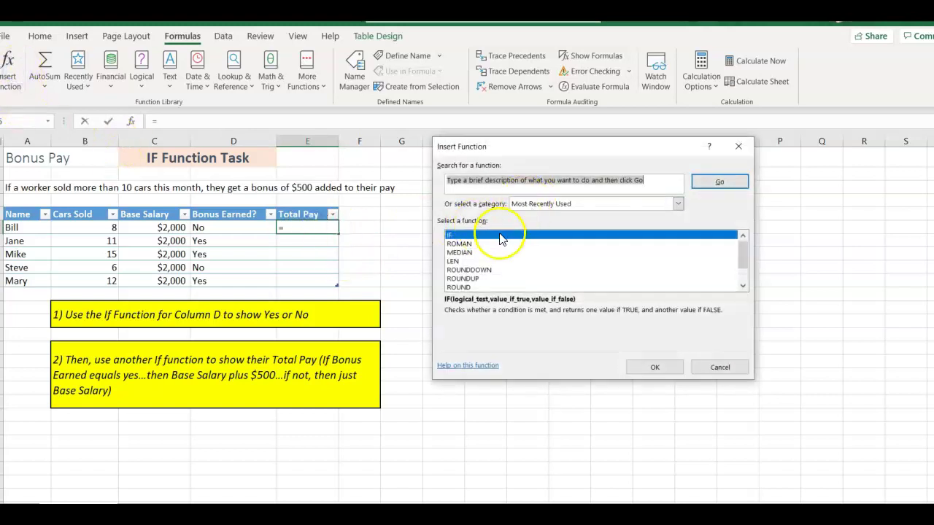
left_click(654, 367)
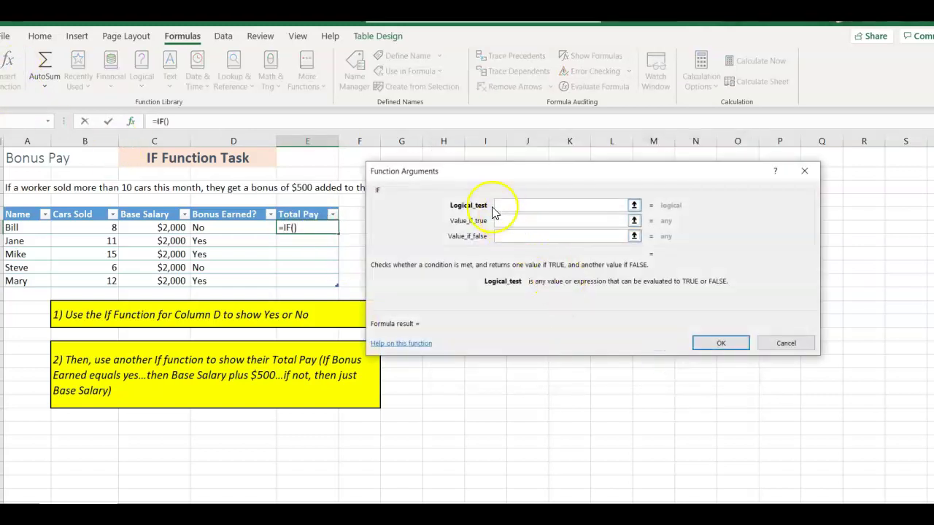
left_click(238, 230)
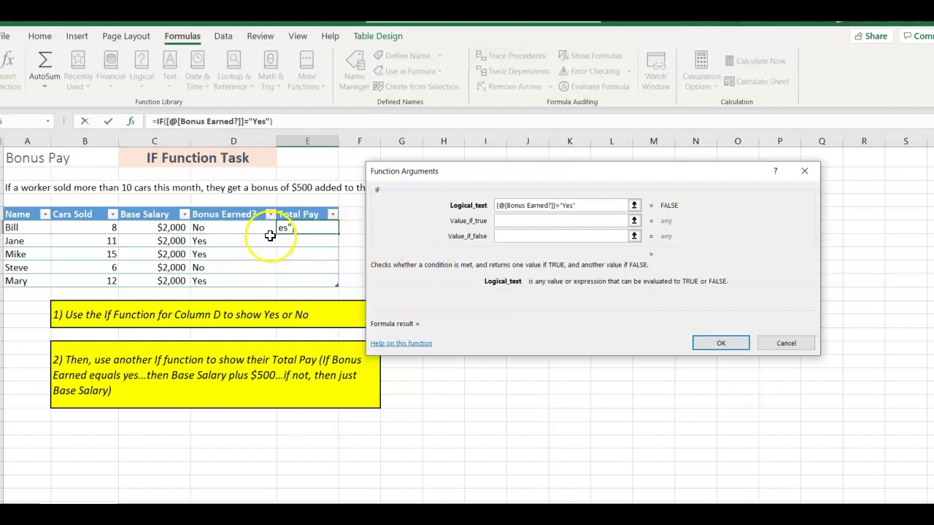
- Set the true result to [@[Base Salary]]+500 and the false result to [@[Base Salary]], and apply the formula to the Total Pay column
left_click(540, 220)
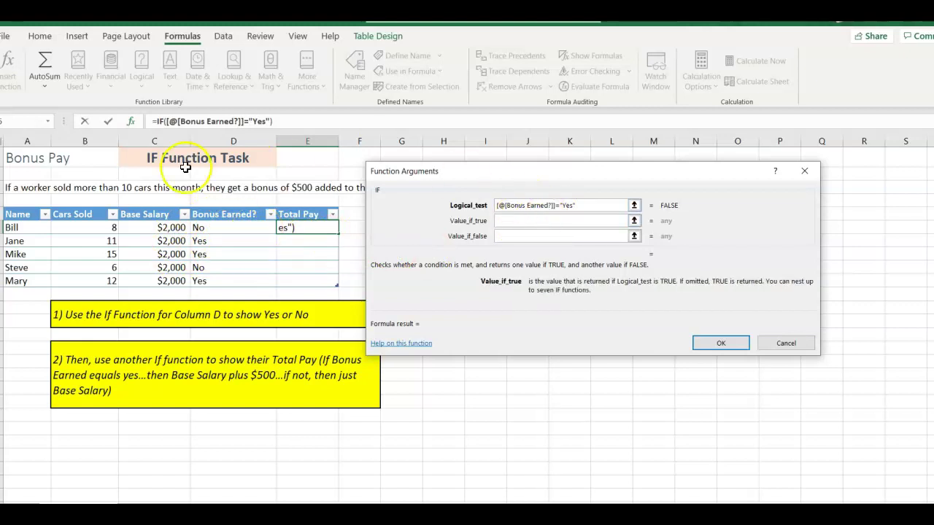
left_click(165, 228)
type("+500")
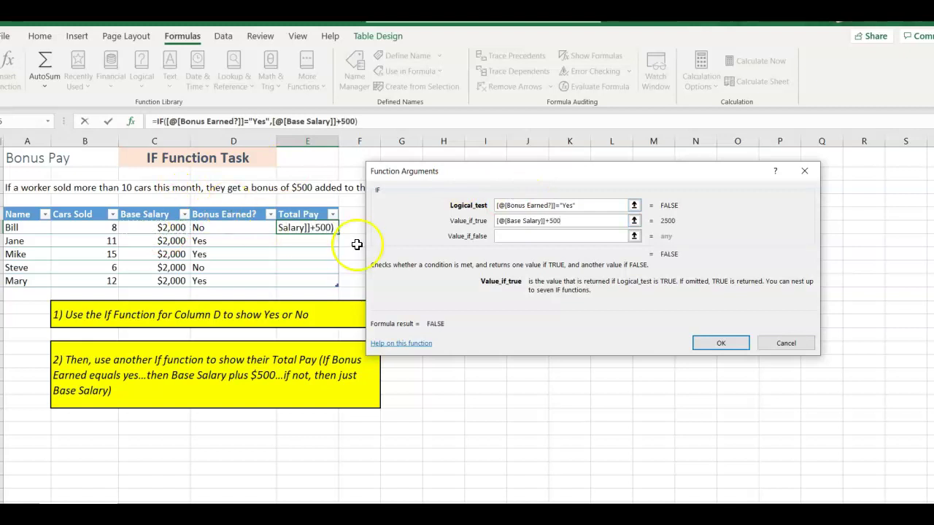
left_click(519, 236)
left_click(157, 244)
left_click(159, 227)
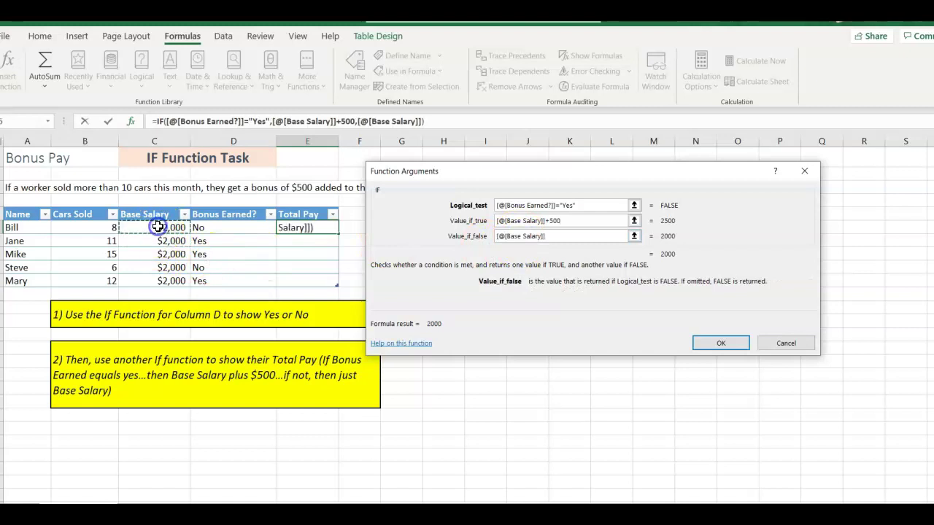
left_click(720, 344)
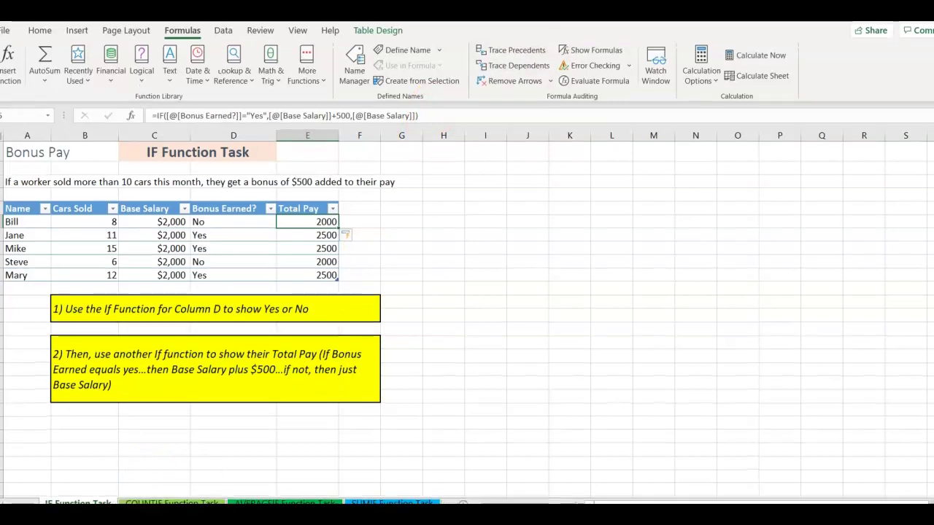
- Open the COUNTIF Function Task sheet and insert a COUNTIF function in cell E8
left_click(155, 502)
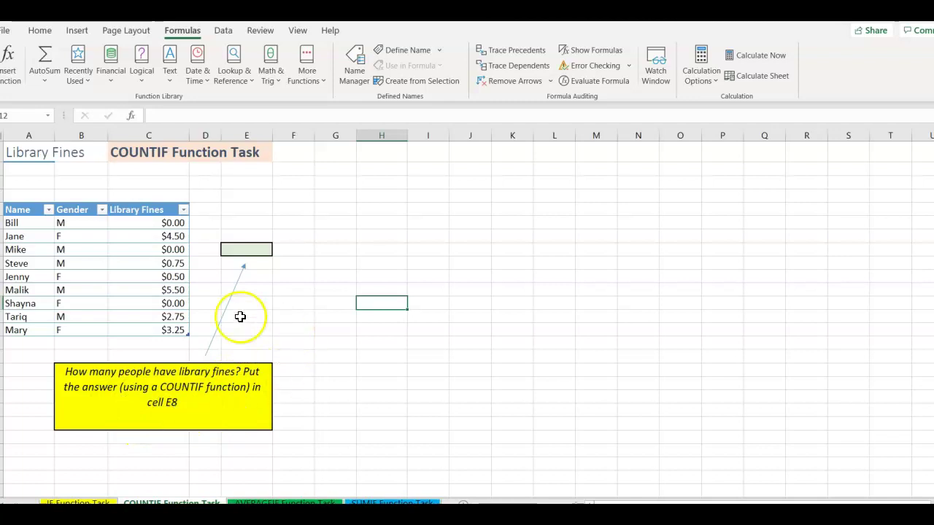
left_click(242, 247)
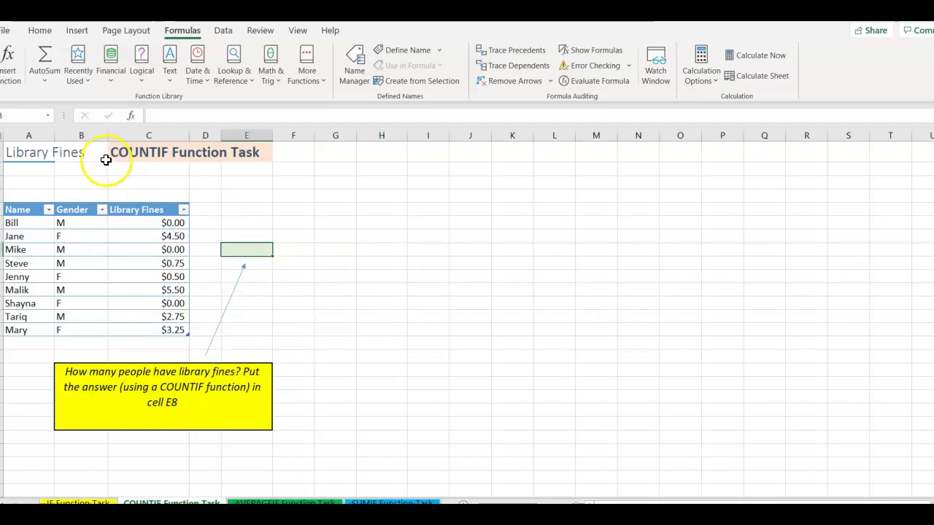
left_click(10, 58)
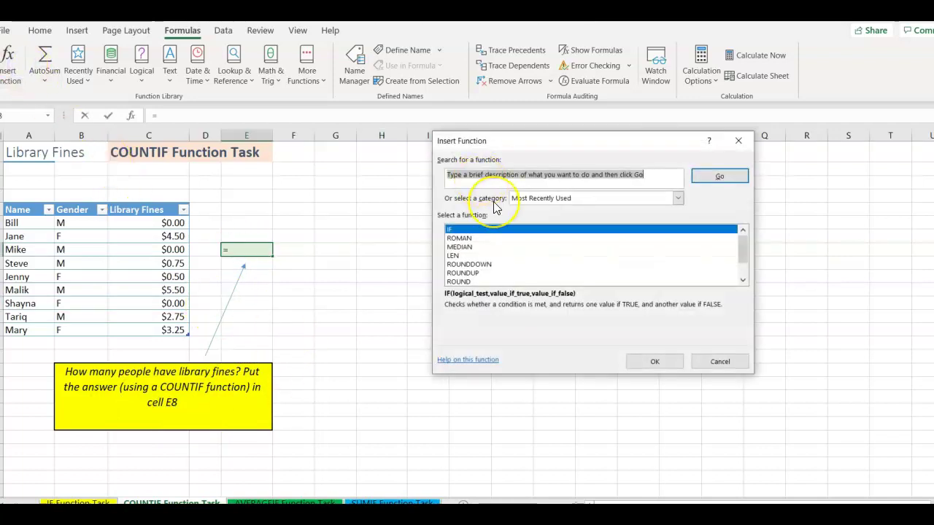
type("counti")
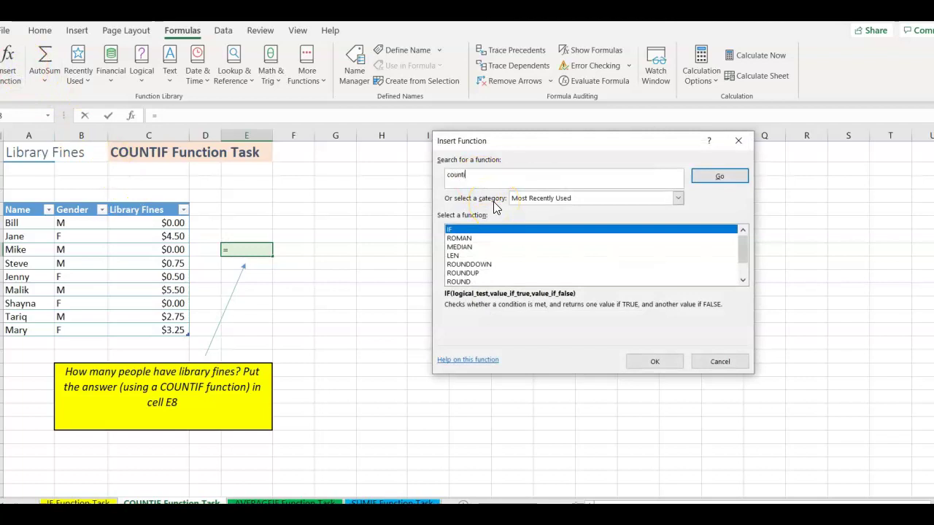
type("f")
key("Return")
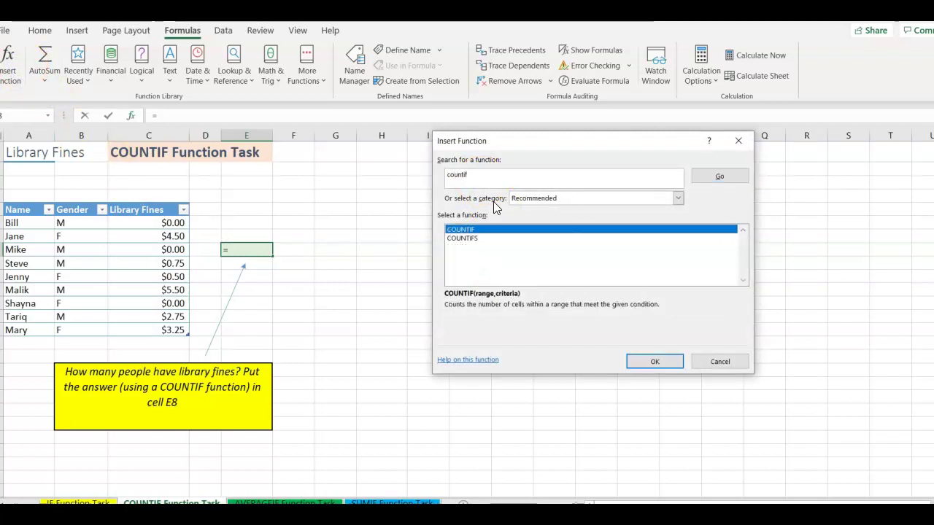
left_click(660, 361)
- Set the COUNTIF range to the table's Library Fines column and the criteria to >0, and apply the formula
left_click_drag(121, 216, 139, 323)
left_click(556, 222)
type(">0")
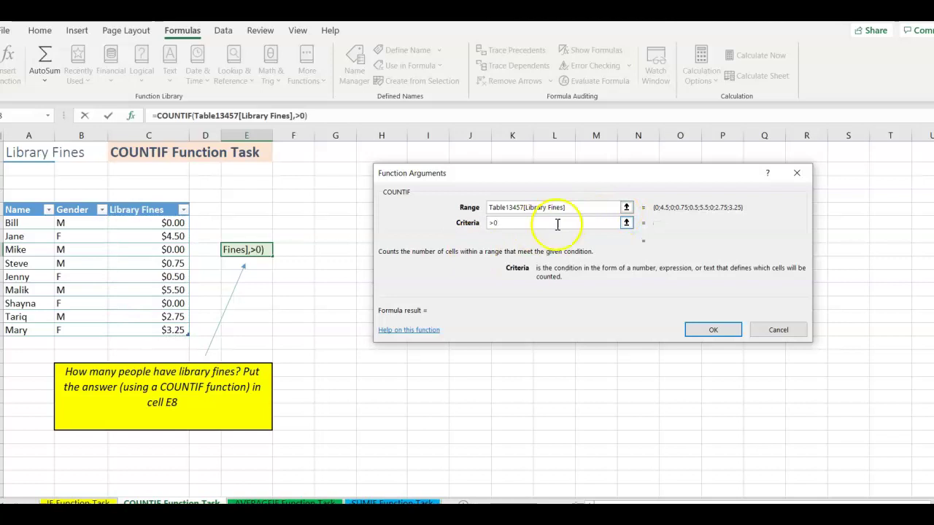
left_click(713, 329)
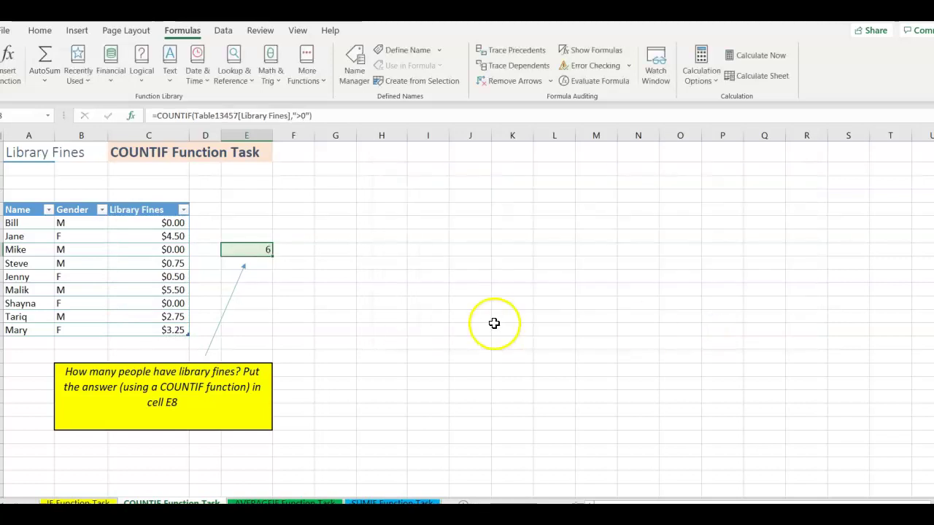
- Check the COUNTIF result against the Library Fines entries, going through the fines above zero and the $0.00 ones
left_click(178, 236)
left_click(178, 265)
left_click(179, 287)
left_click(181, 272)
left_click(179, 315)
left_click(180, 328)
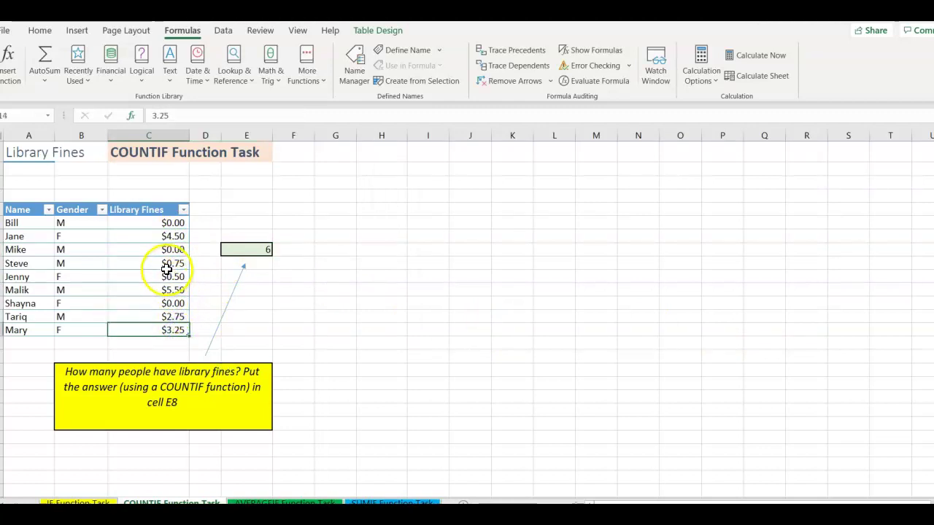
left_click(175, 221)
left_click(175, 250)
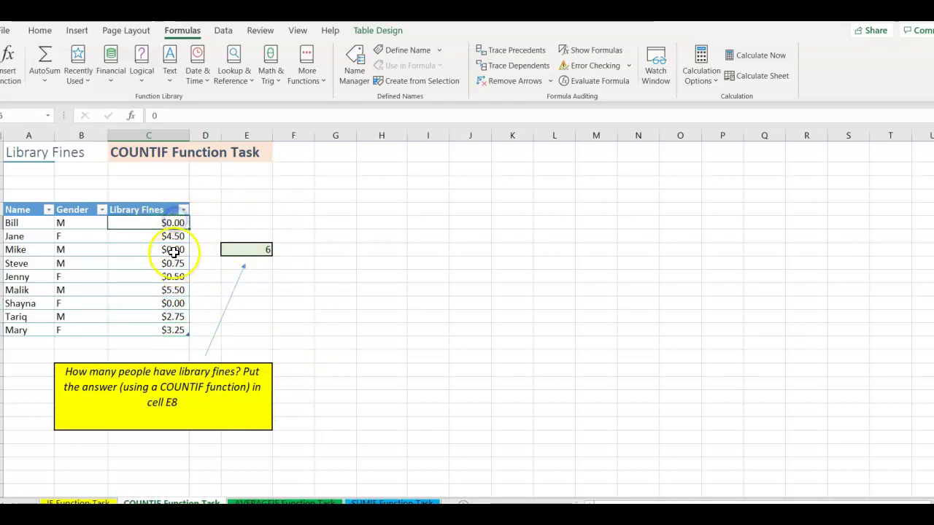
left_click(172, 303)
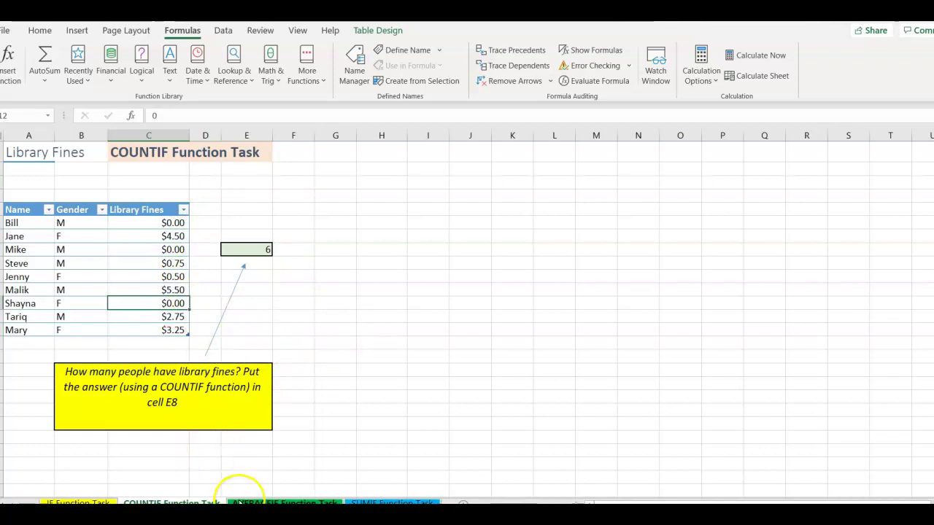
- Open the AVERAGEIF Function Task sheet and insert an AVERAGEIF function in cell D8
left_click(239, 503)
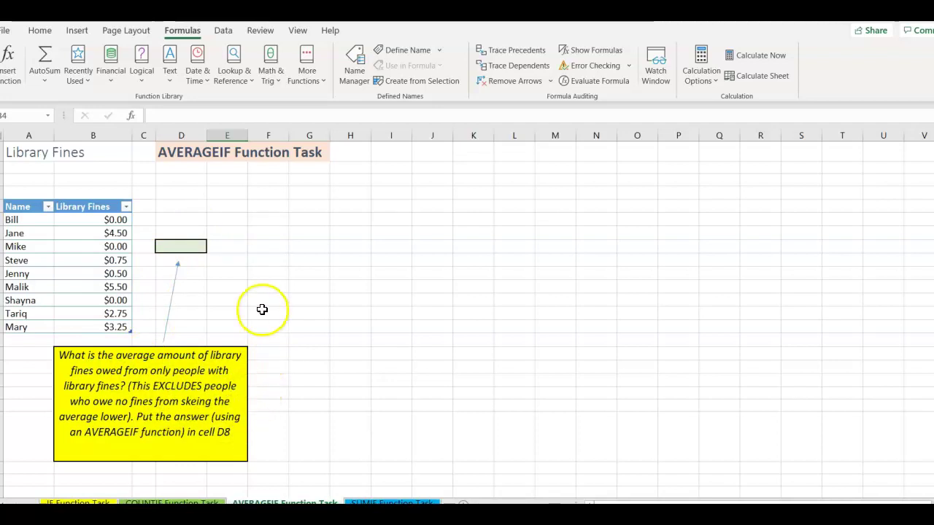
left_click(178, 247)
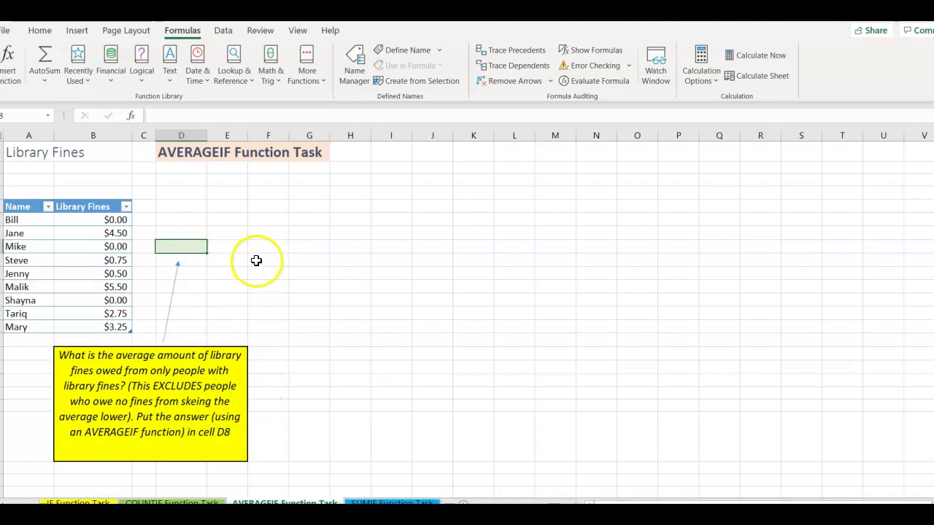
left_click(16, 59)
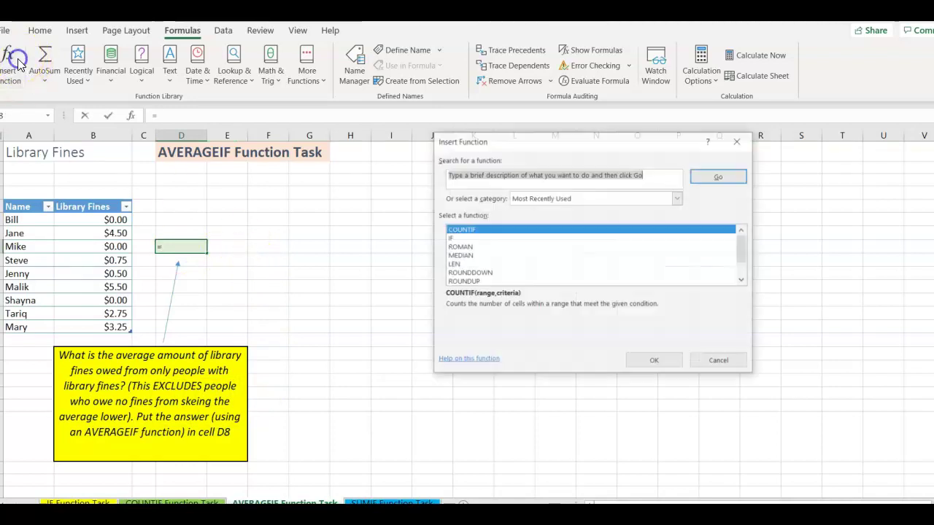
type("a")
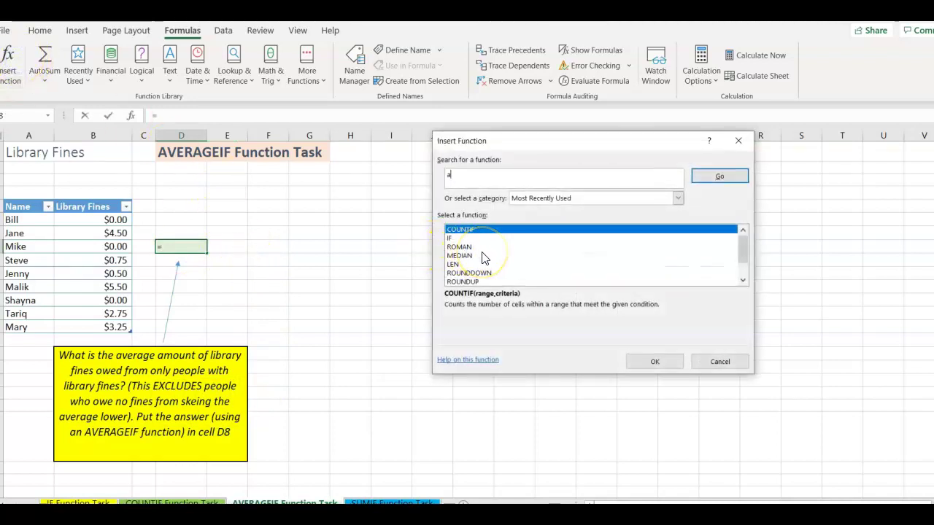
type("ver")
key("Return")
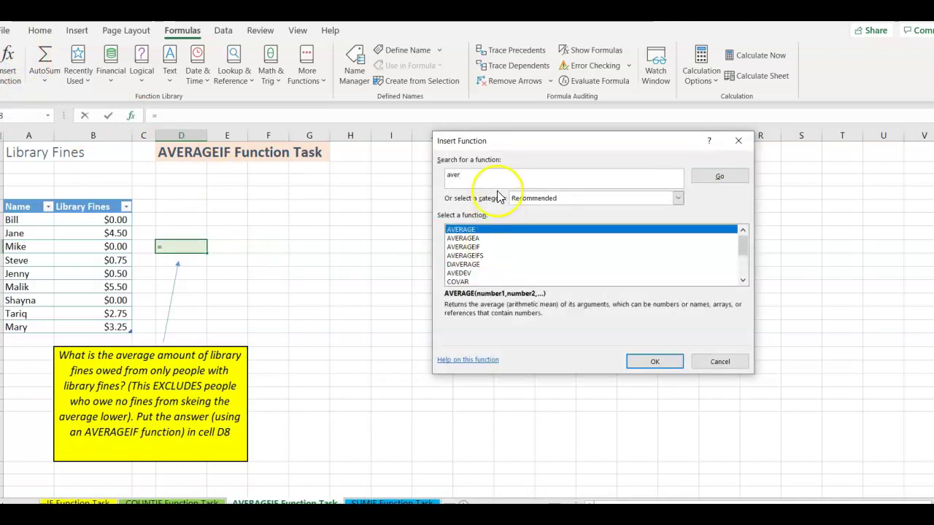
left_click(463, 246)
left_click(653, 362)
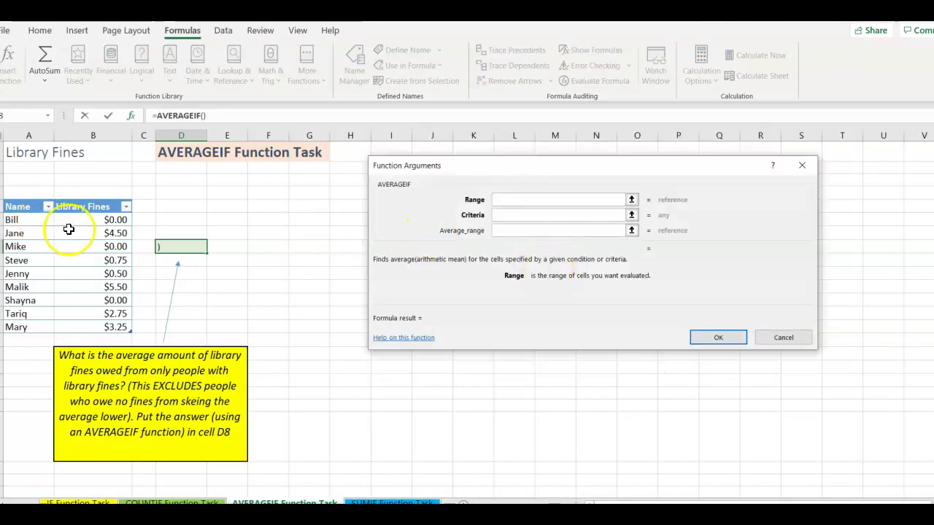
- Set the AVERAGEIF range to the table's Library Fines column and the criteria to >0, and apply the formula
left_click_drag(73, 220, 70, 323)
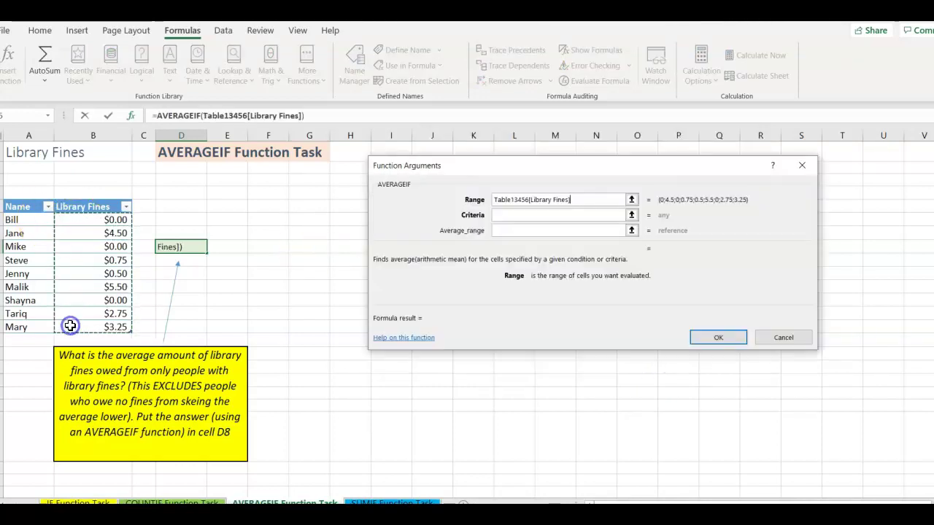
left_click(513, 217)
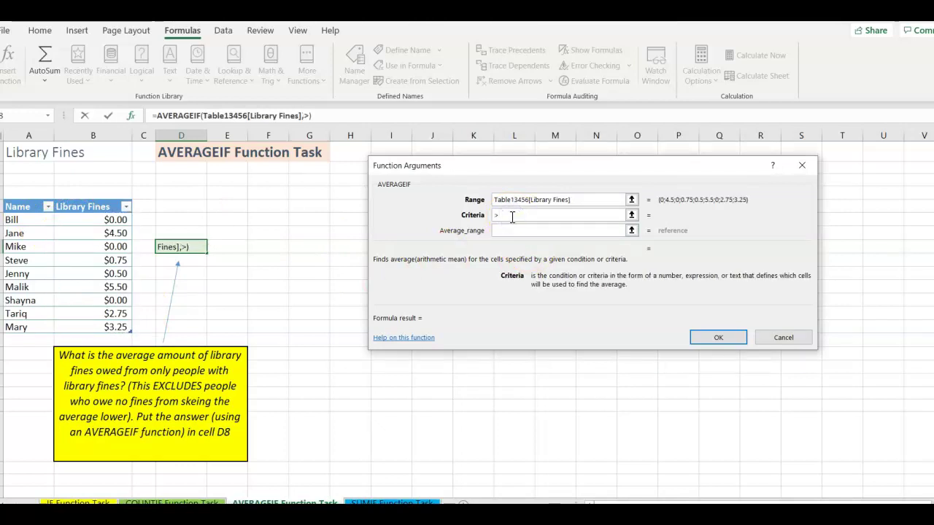
left_click(711, 337)
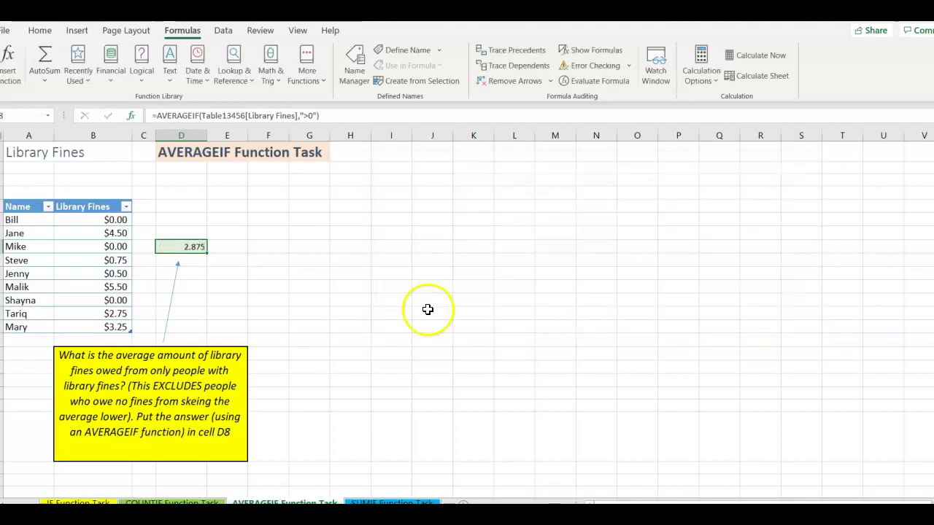
- Insert an AVERAGE function of the whole Library Fines column in cell F8 for comparison with the AVERAGEIF result
left_click(266, 248)
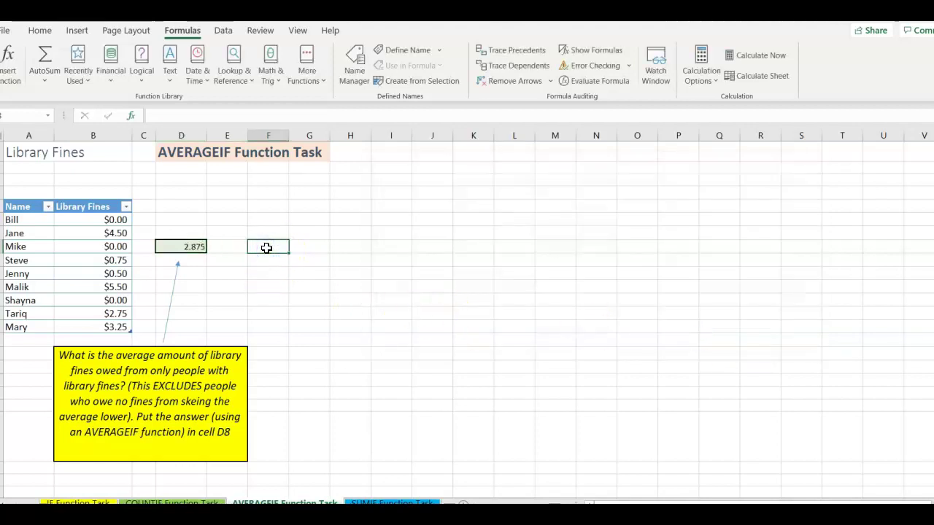
type("=")
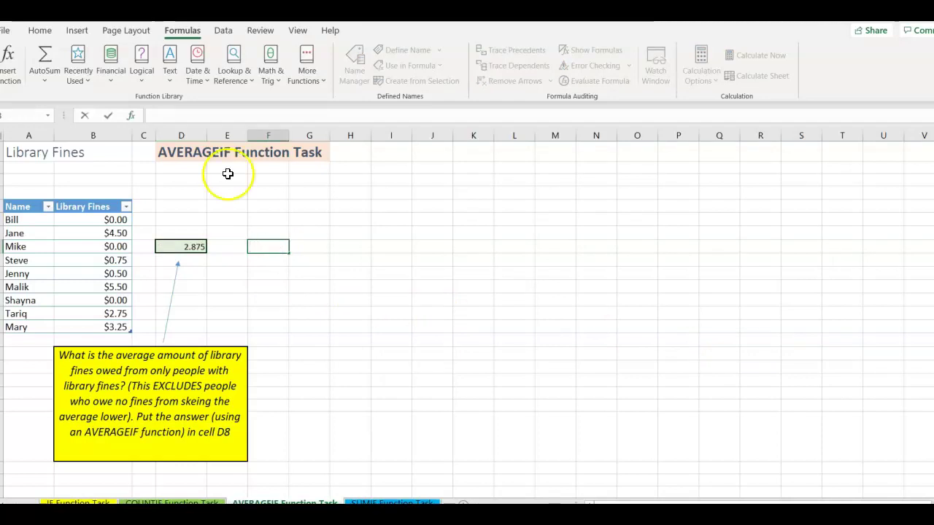
left_click(10, 60)
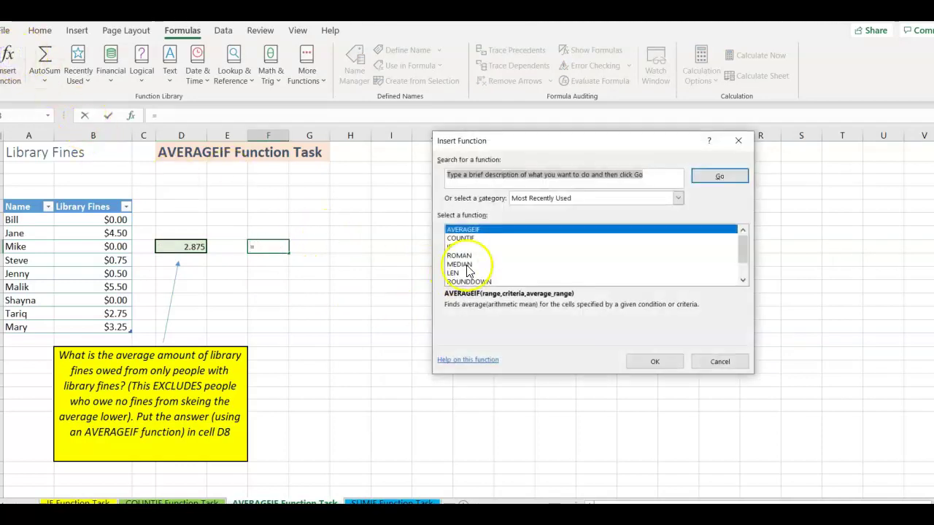
scroll(498, 266, "down", 1)
scroll(488, 277, "up", 1)
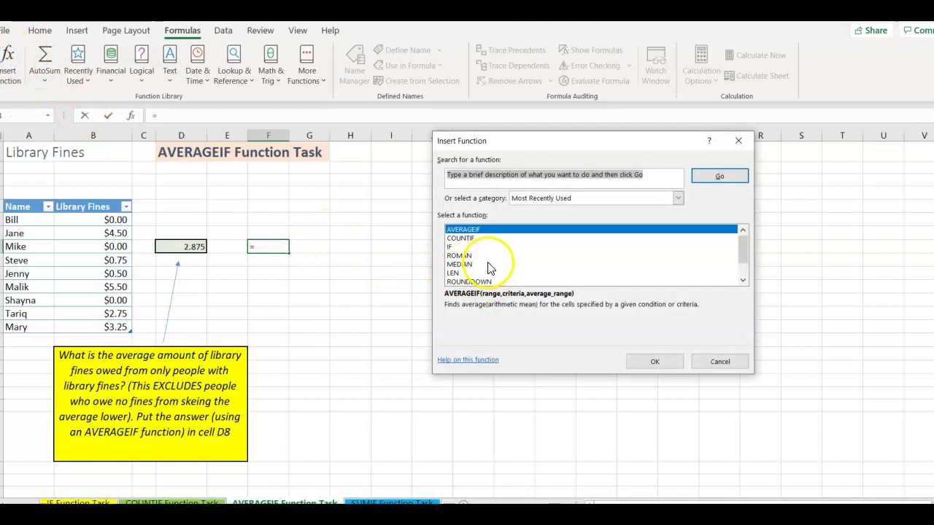
type("aver")
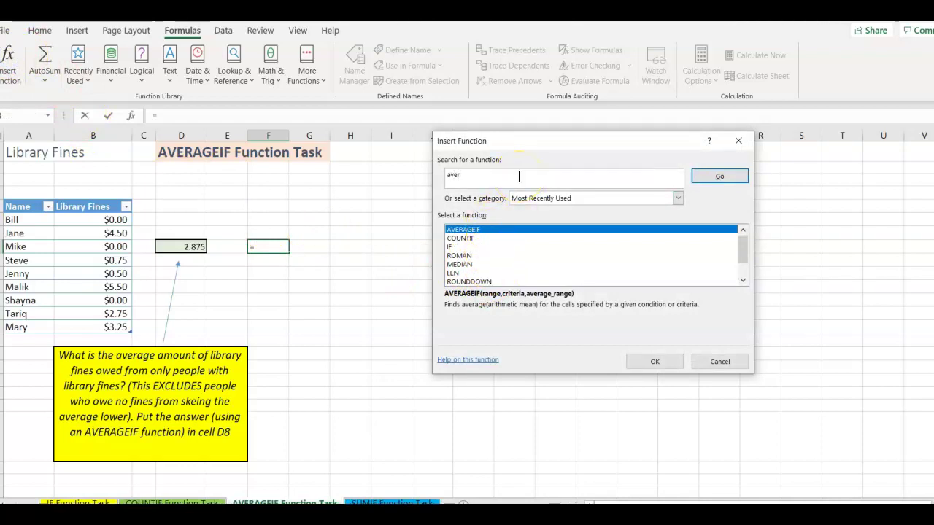
key("Return")
left_click(655, 362)
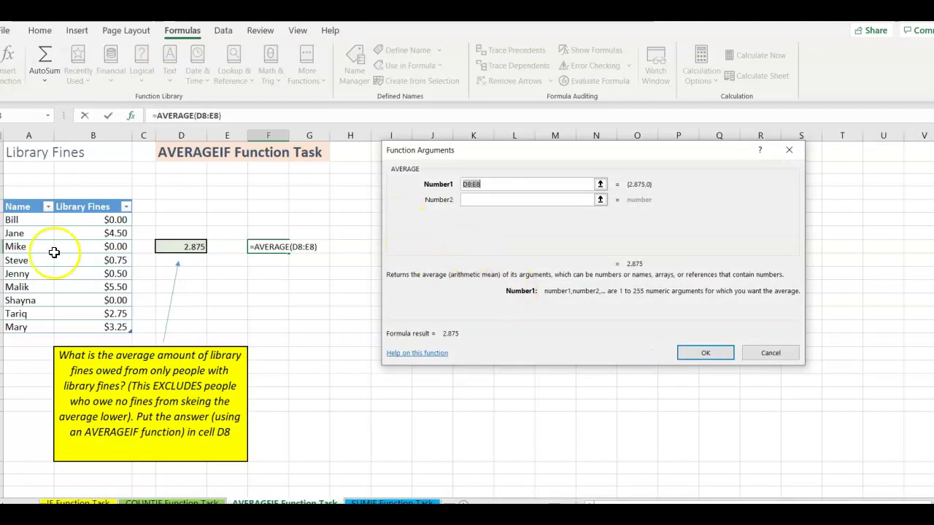
left_click_drag(76, 219, 77, 323)
left_click(723, 353)
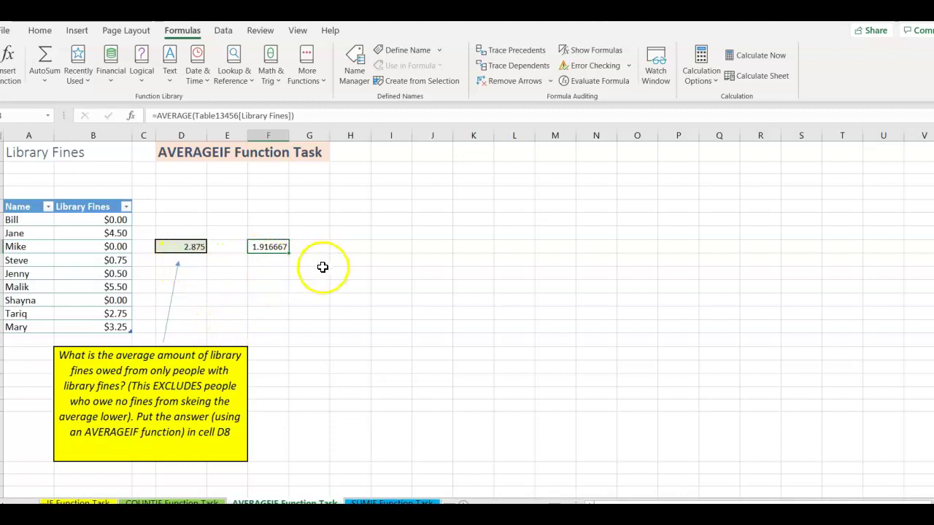
- Delete the comparison AVERAGE formula from cell F8
left_click(267, 261)
left_click(276, 248)
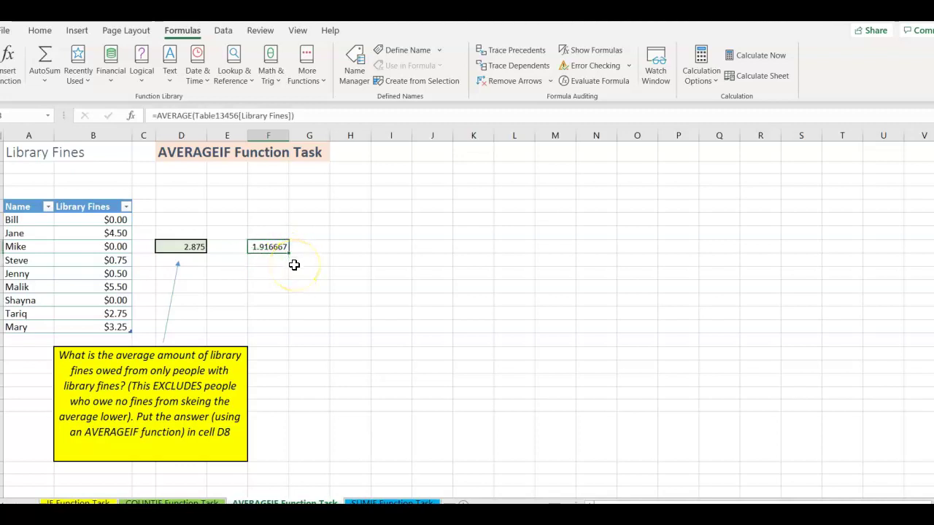
key("Delete")
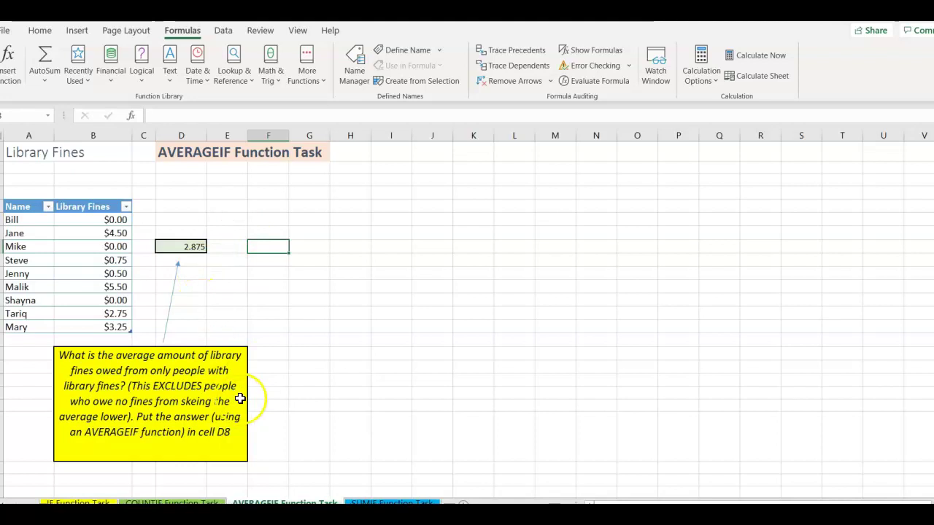
- Open the SUMIF Function Task sheet and insert a SUMIF function in cell E8
left_click(362, 502)
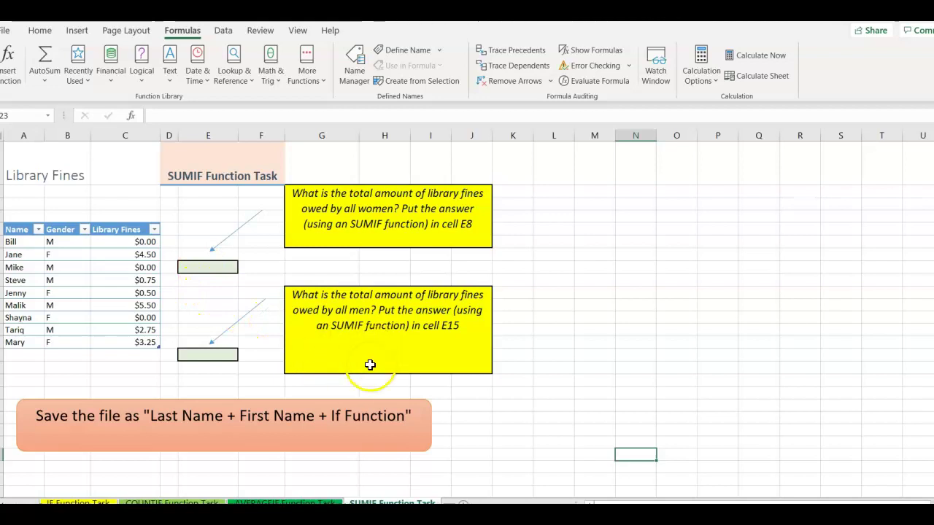
left_click(212, 269)
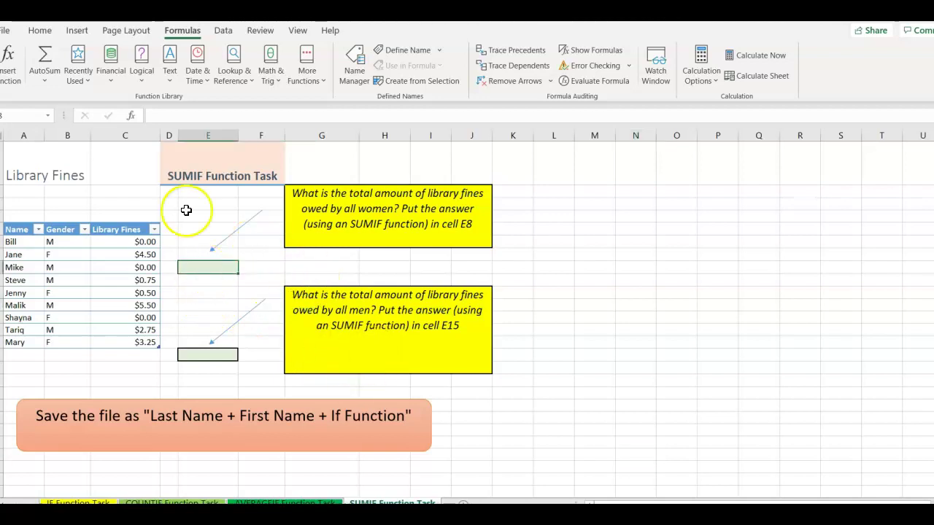
left_click(19, 74)
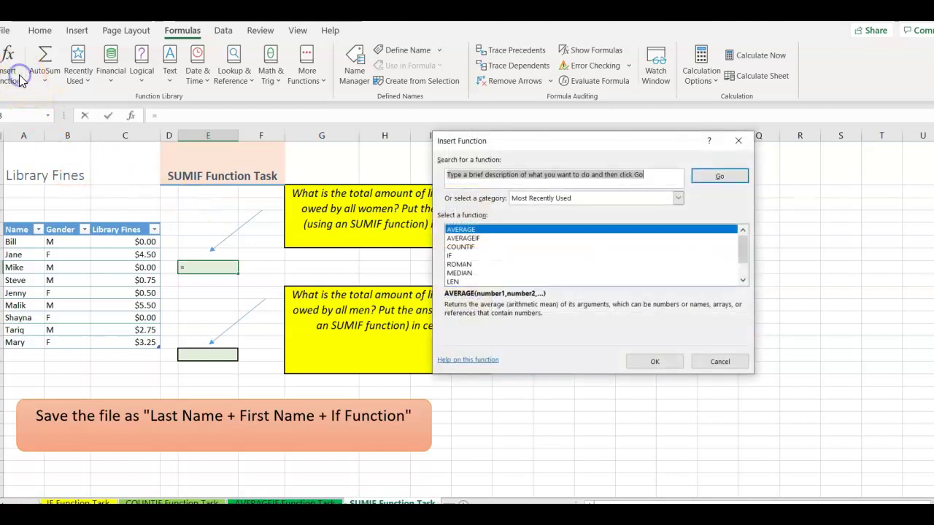
type("sum")
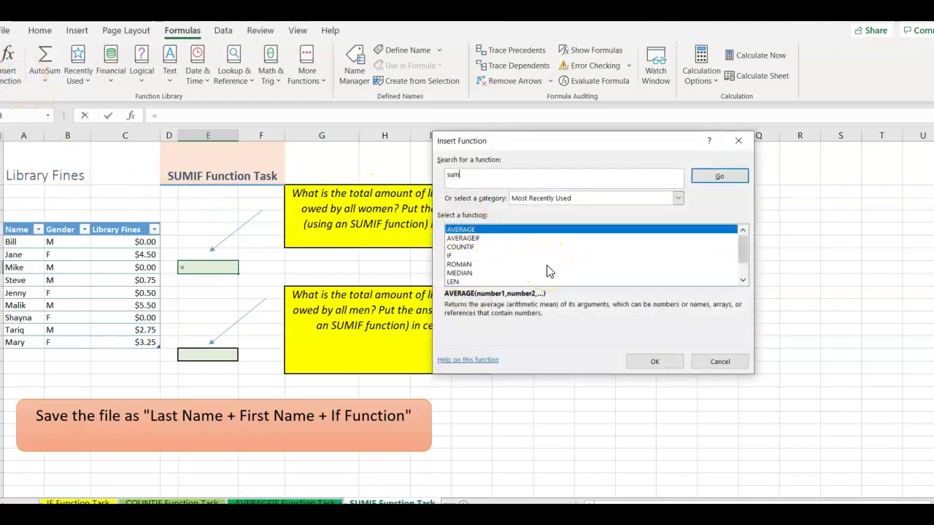
type("i")
key("Return")
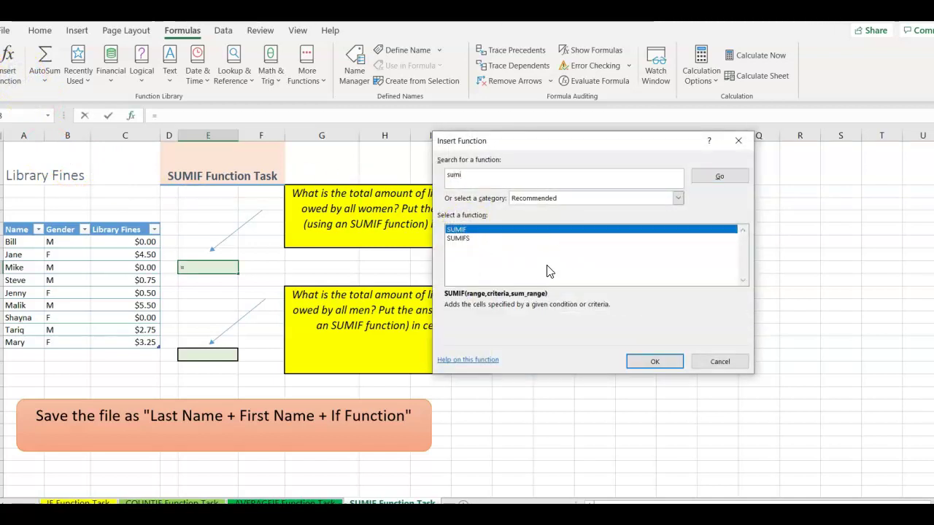
left_click(653, 362)
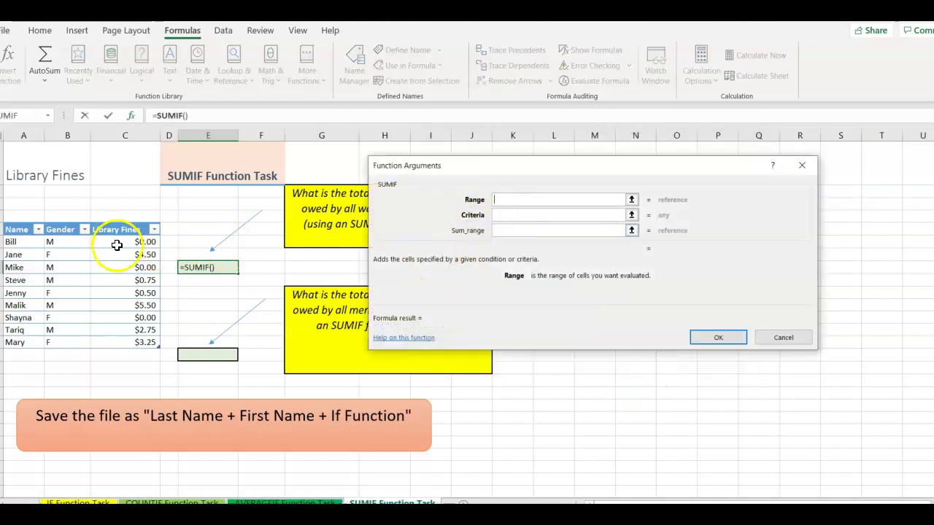
- Set the SUMIF range to the Gender column, the criteria to "f" and the sum range to the Library Fines column, and apply the formula
left_click_drag(480, 175, 601, 158)
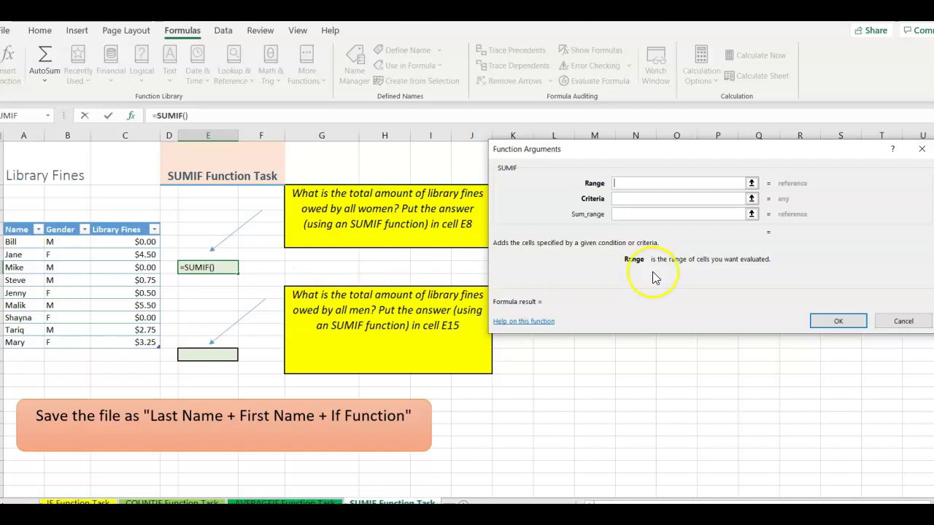
left_click(623, 199)
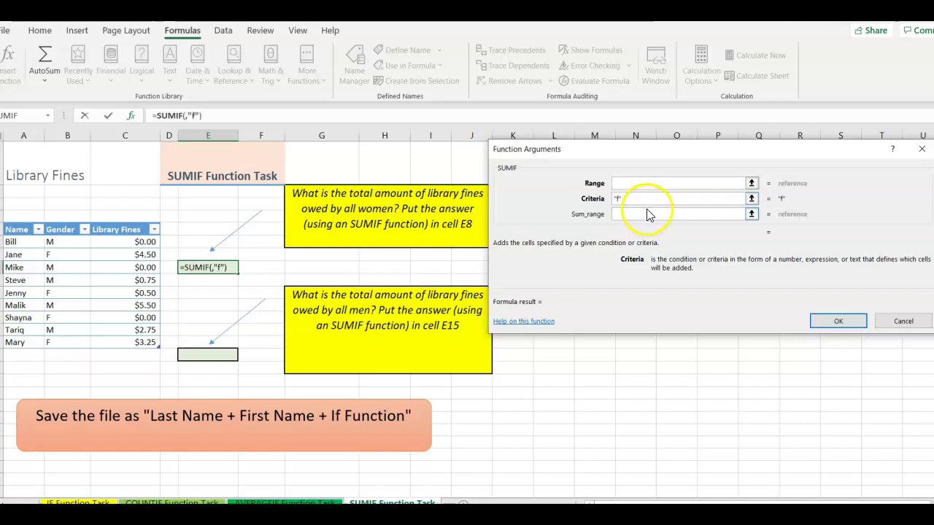
left_click(636, 215)
left_click_drag(131, 242, 134, 337)
left_click(621, 183)
left_click(66, 242)
left_click_drag(66, 242, 58, 339)
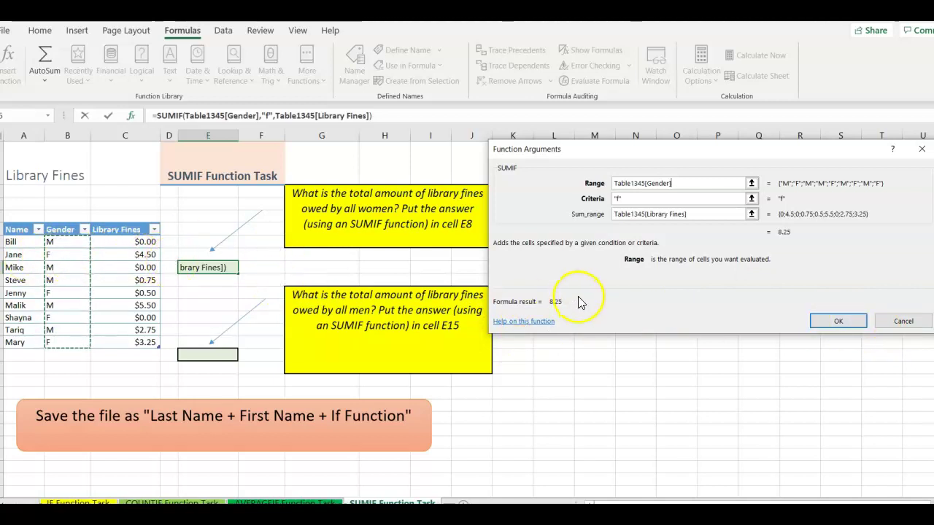
left_click(851, 323)
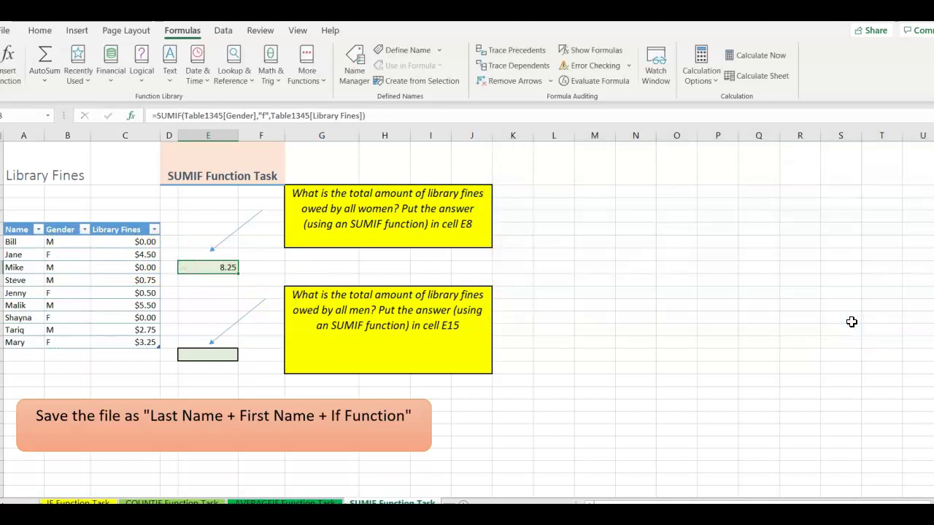
- Insert a SUMIF function in cell E15 for the total fines owed by men
left_click(200, 358)
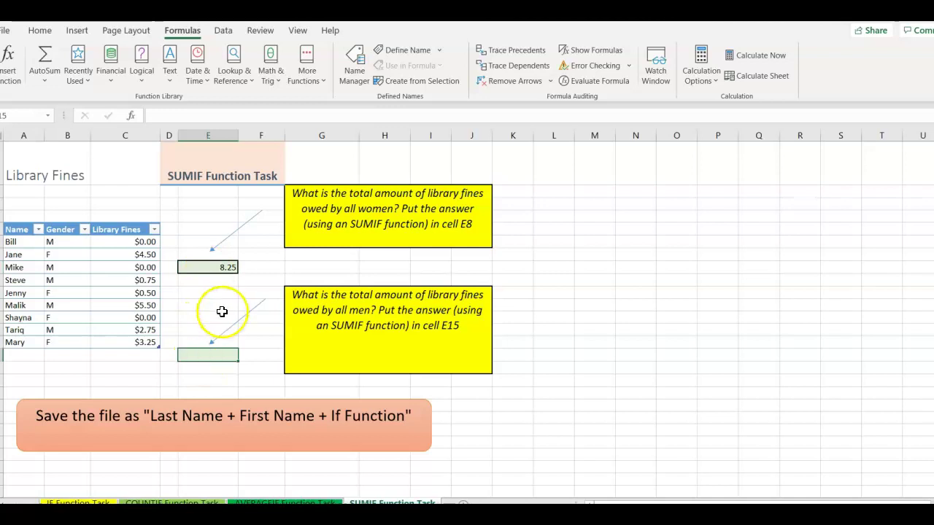
left_click(9, 59)
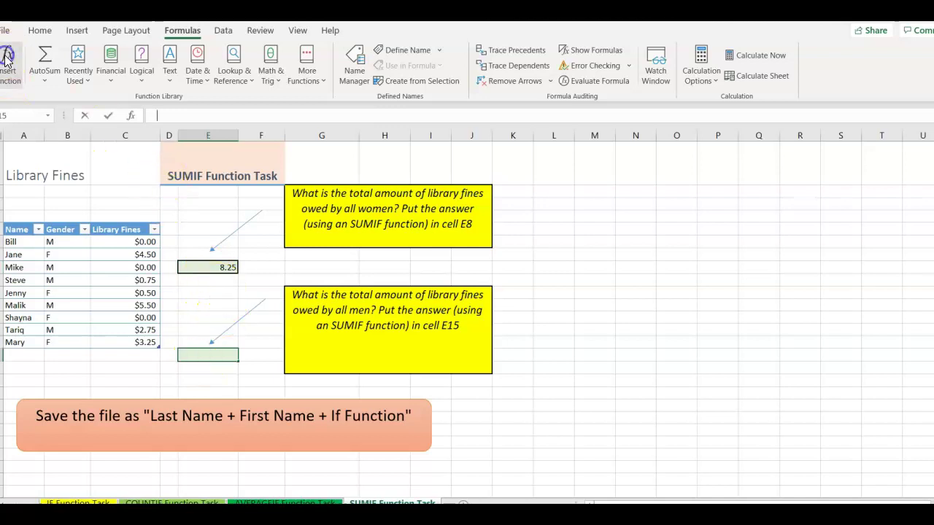
left_click(772, 345)
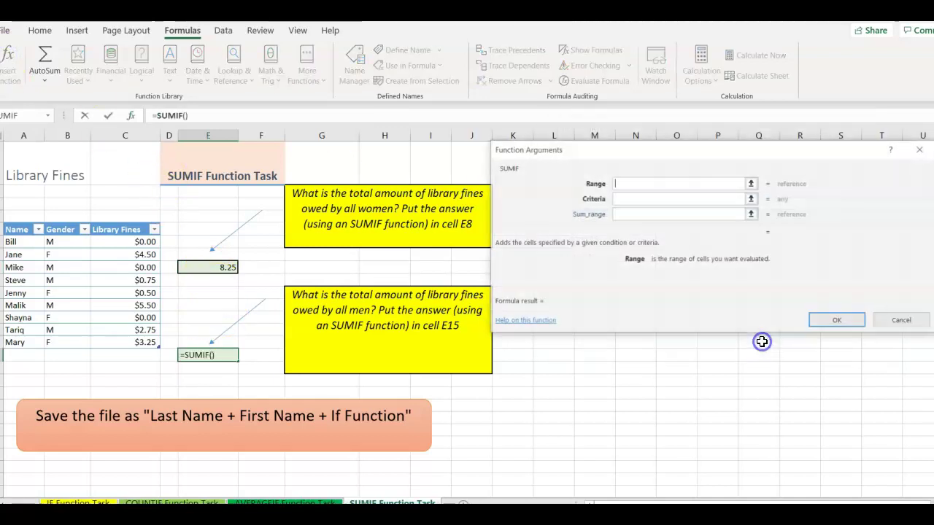
- Set E15's SUMIF range to the Gender column, criteria to "m" and sum range to the Library Fines column, and apply it
left_click_drag(68, 244, 68, 339)
left_click(628, 204)
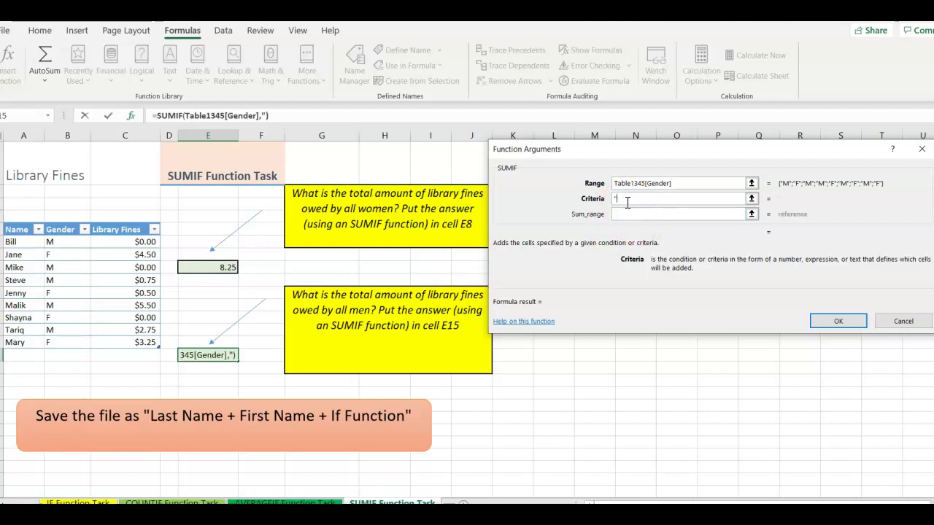
left_click(640, 216)
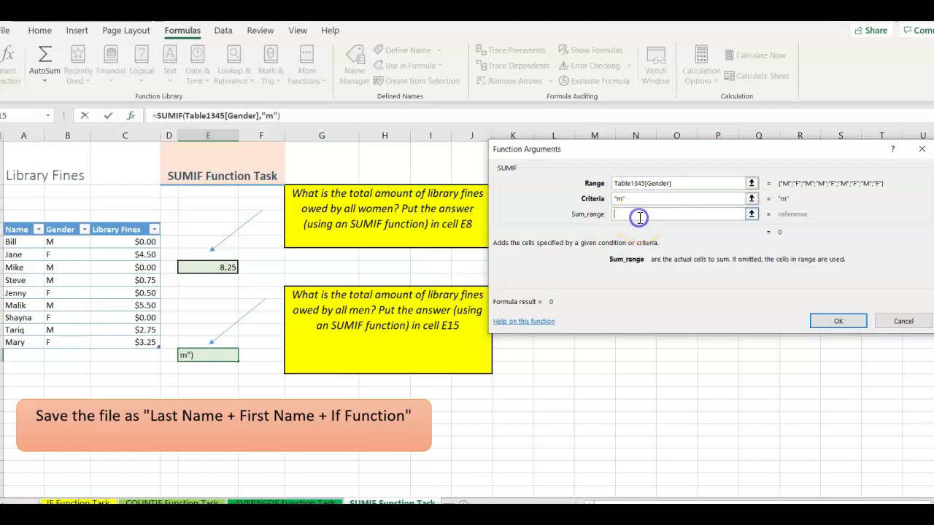
left_click_drag(141, 243, 136, 345)
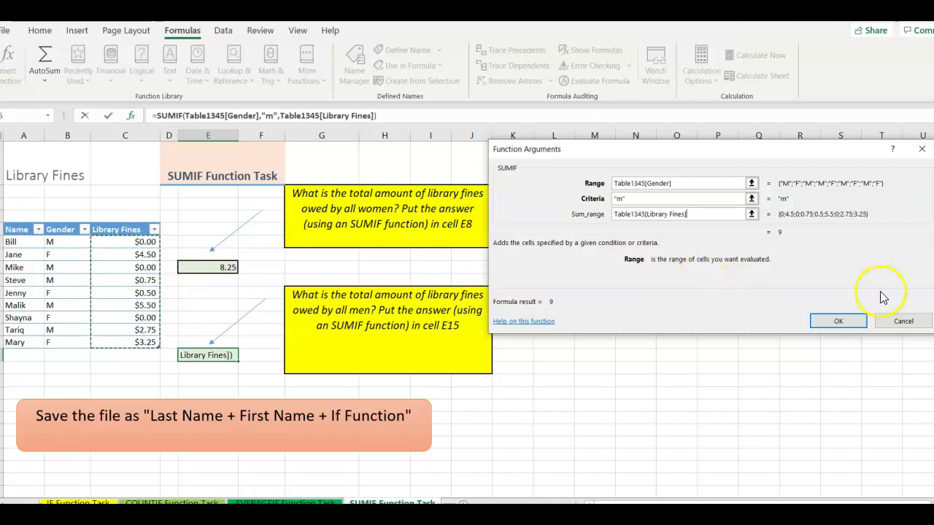
left_click(838, 321)
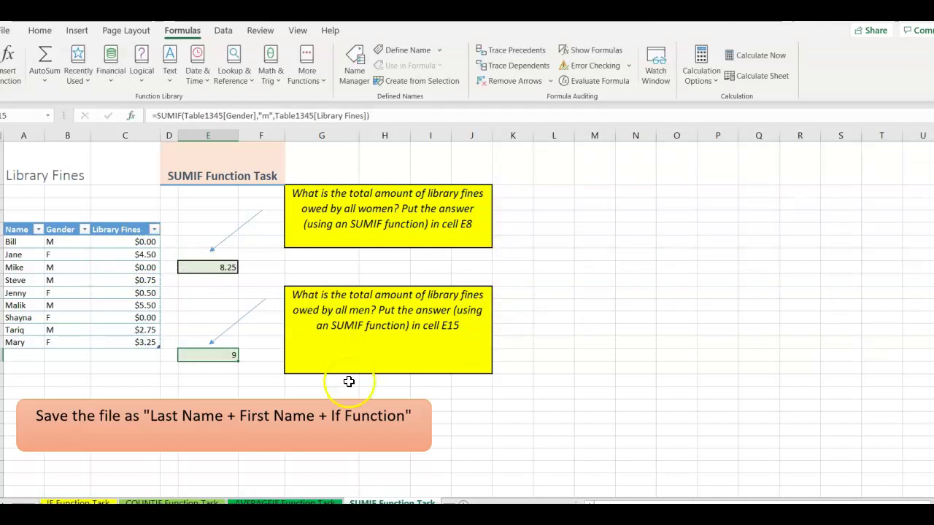